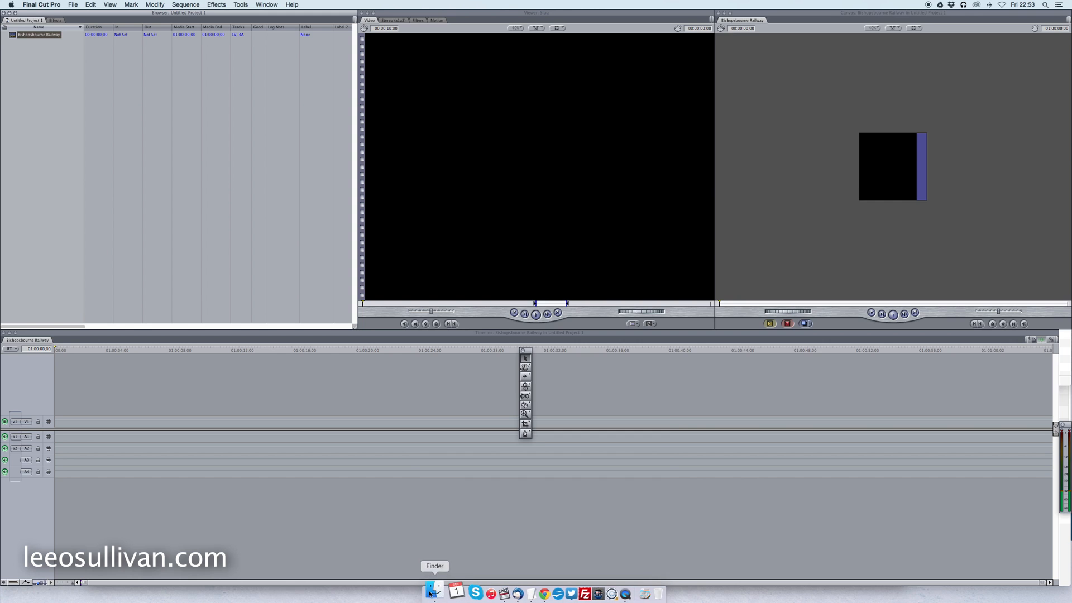
Import the movie Bishopsbourne Railway.mov from the Tutorials folder into the project browser and select the imported clip.
{"action": "left_click_drag", "start_coordinate": [574, 60], "coordinate": [15, 85]}
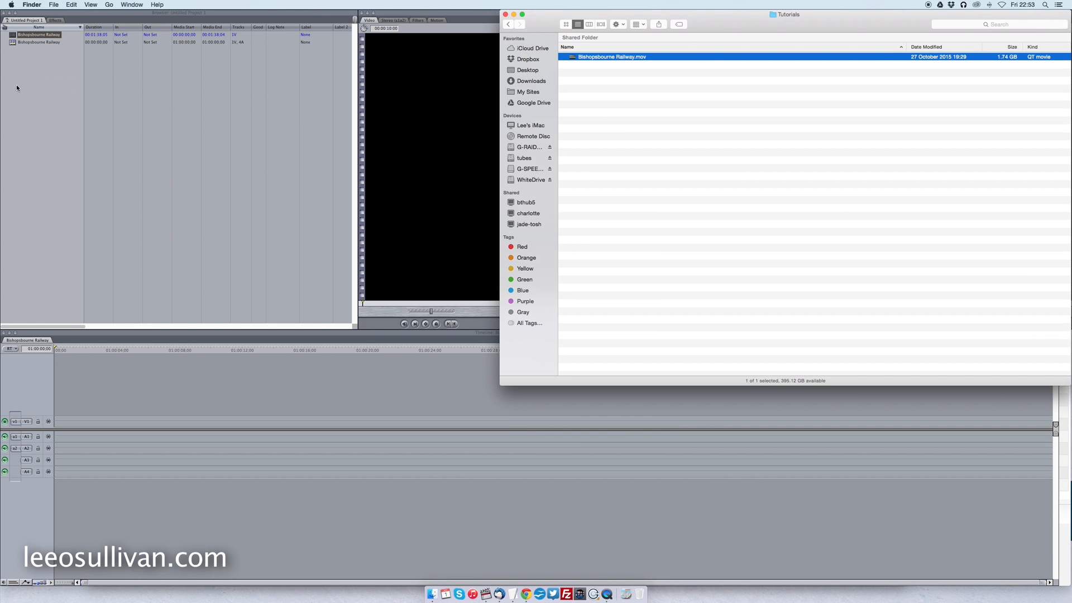
{"action": "left_click", "coordinate": [40, 65]}
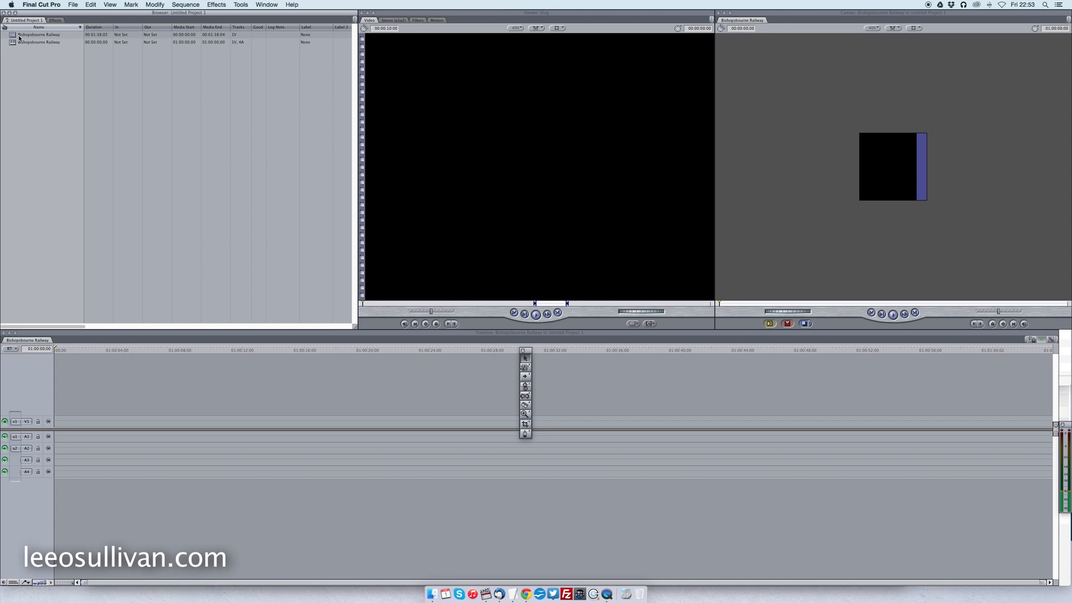
{"action": "left_click", "coordinate": [22, 35]}
{"action": "left_click_drag", "start_coordinate": [23, 37], "coordinate": [346, 439]}
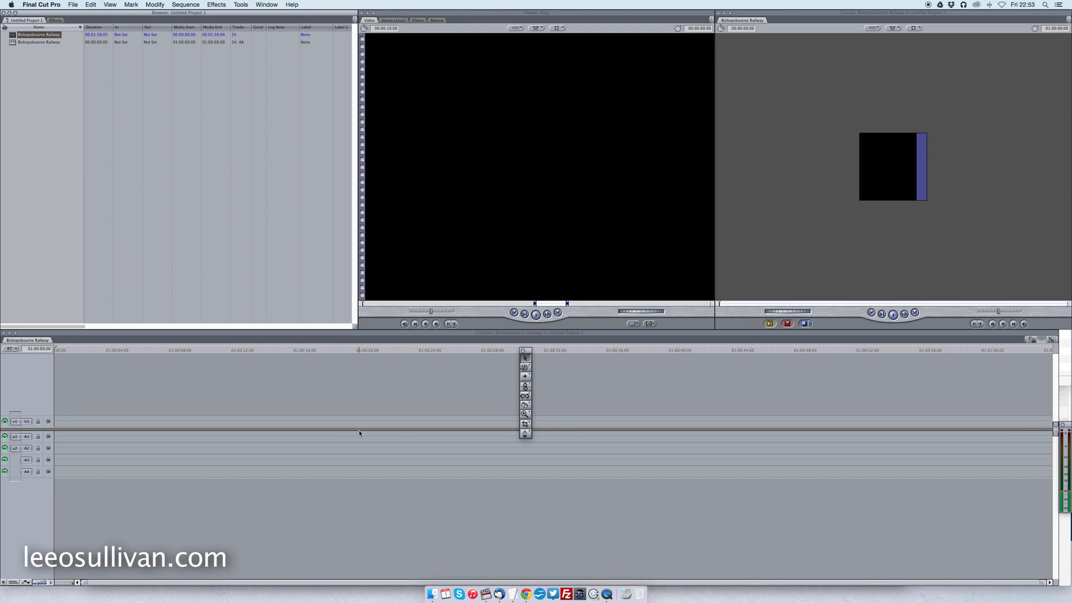
Open Compressor, look through its built-in and custom encoding settings, and quit it to return to Final Cut Pro.
{"action": "left_click", "coordinate": [625, 590]}
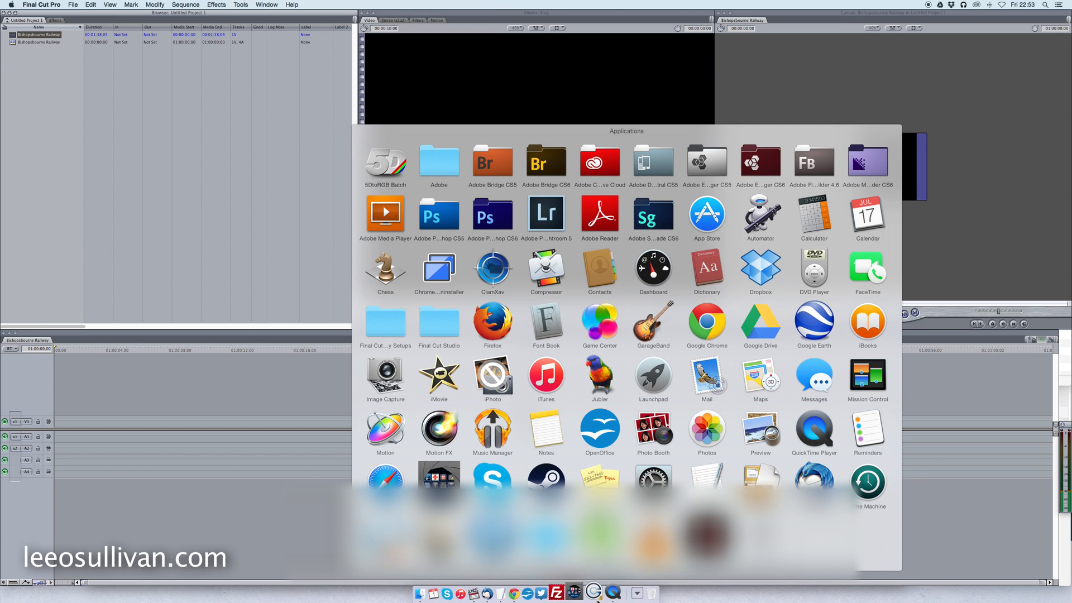
{"action": "left_click", "coordinate": [487, 269]}
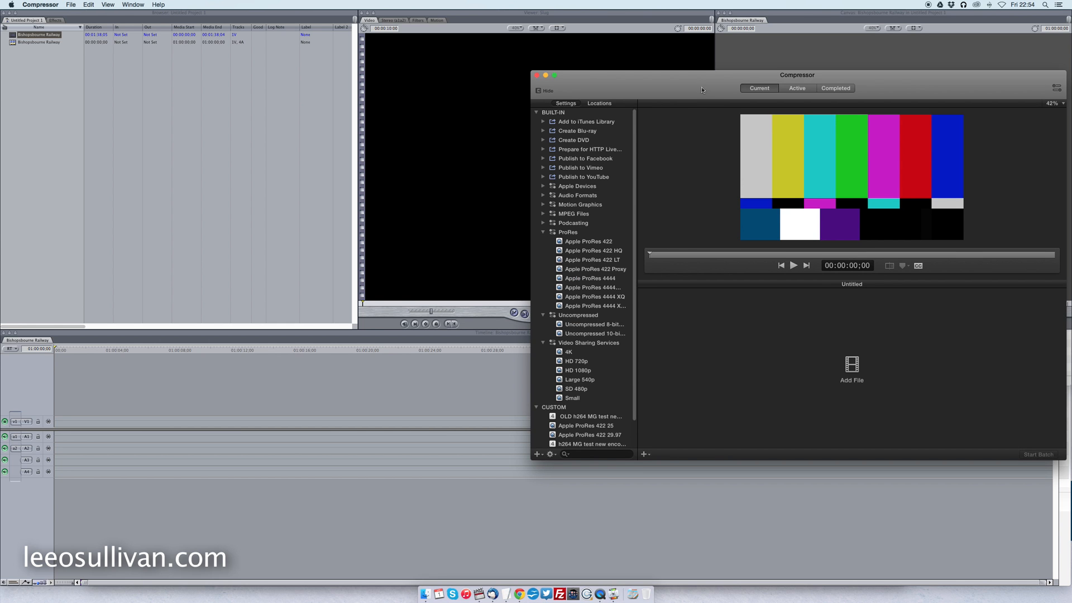
{"action": "left_click_drag", "start_coordinate": [702, 86], "coordinate": [513, 55]}
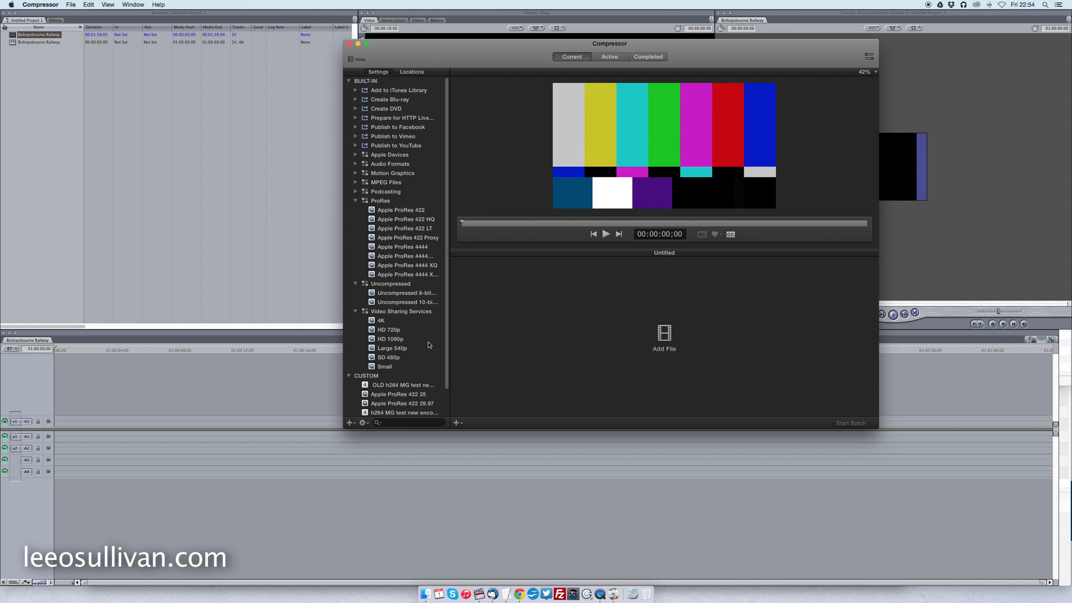
{"action": "scroll", "coordinate": [450, 345], "scroll_direction": "down", "scroll_amount": 3}
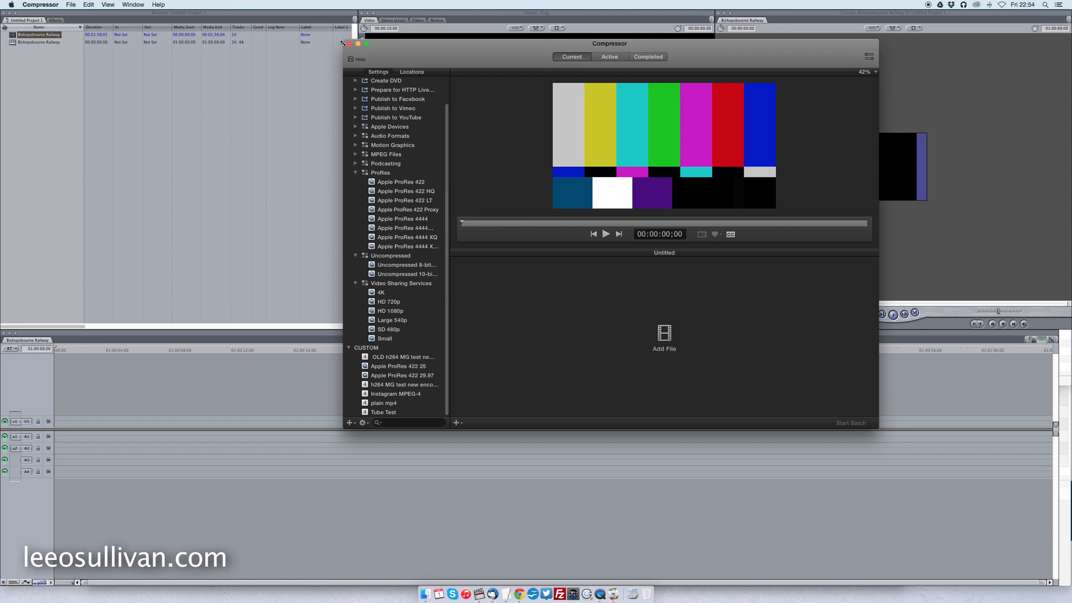
{"action": "key", "text": "super+q"}
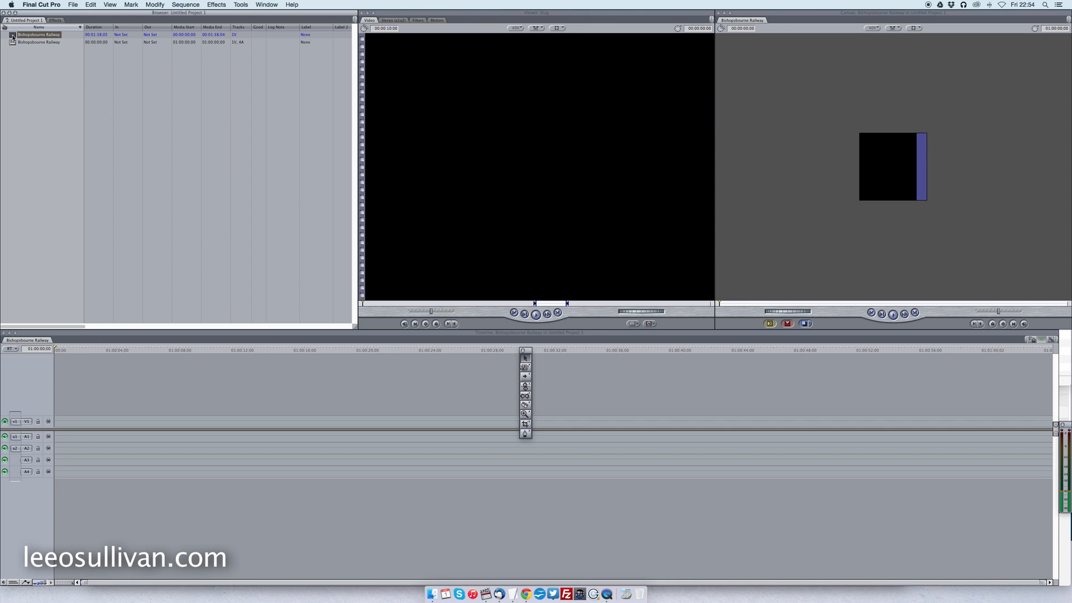
In the Bishopsbourne Railway sequence settings, try the HDTV 720p (16:9) frame size, but finish with a custom 400 x 400 frame.
{"action": "left_click", "coordinate": [28, 43]}
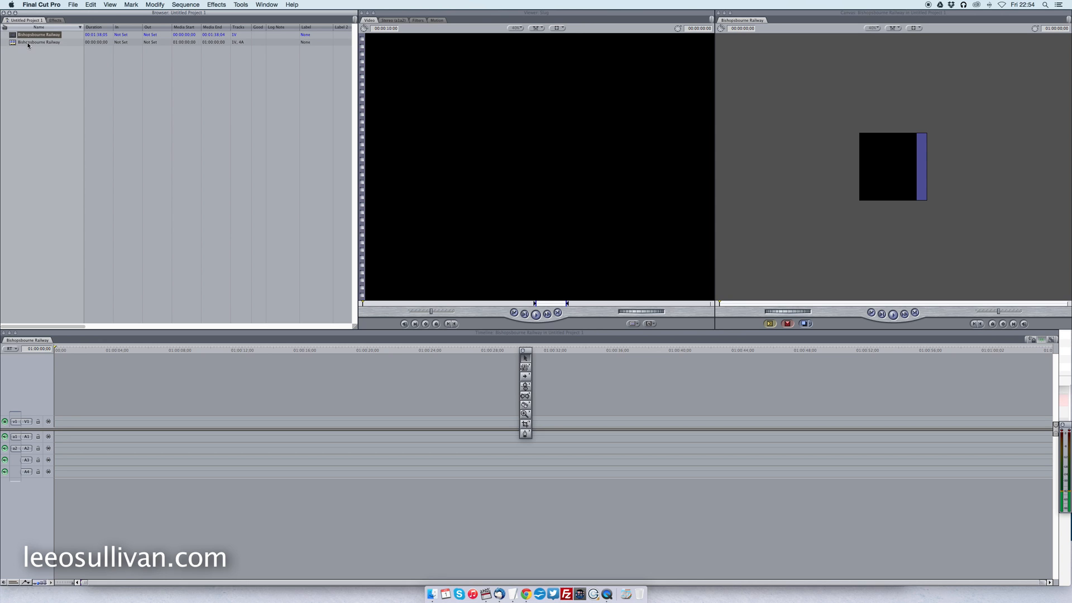
{"action": "right_click", "coordinate": [28, 45]}
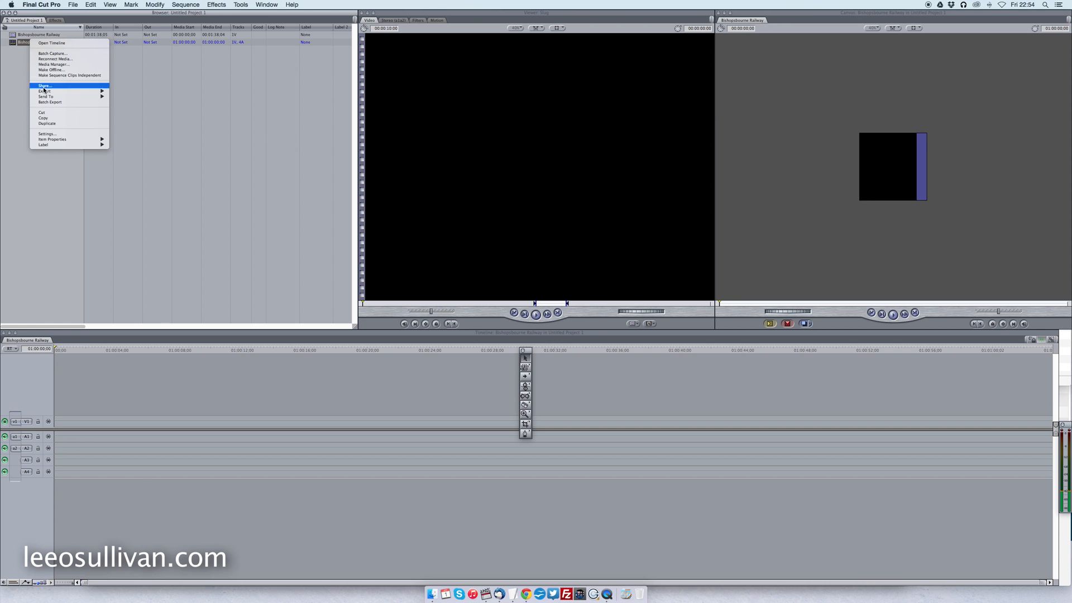
{"action": "left_click", "coordinate": [46, 134]}
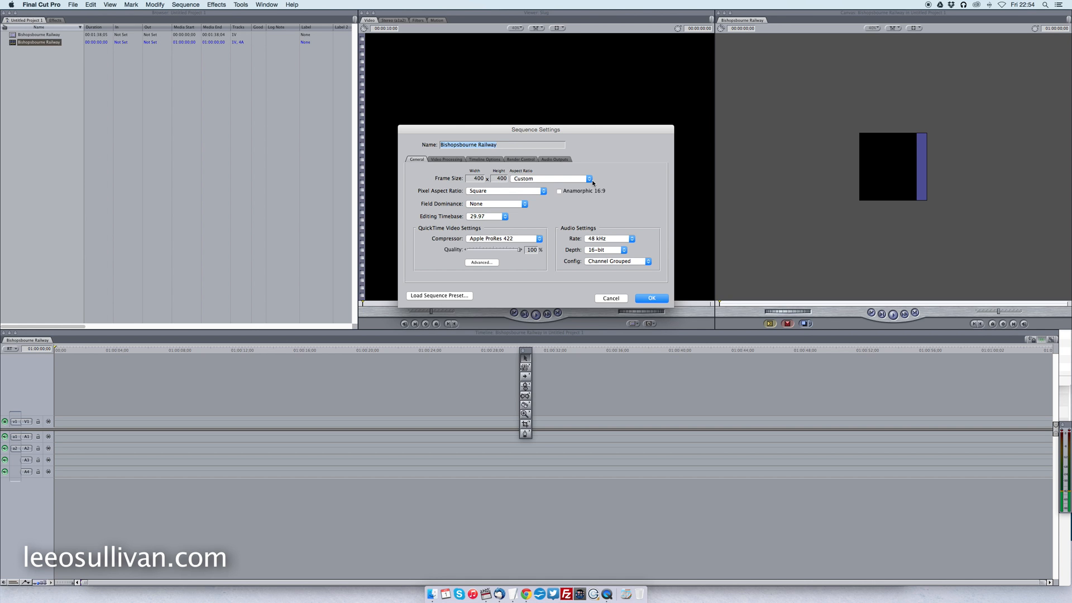
{"action": "left_click", "coordinate": [591, 180]}
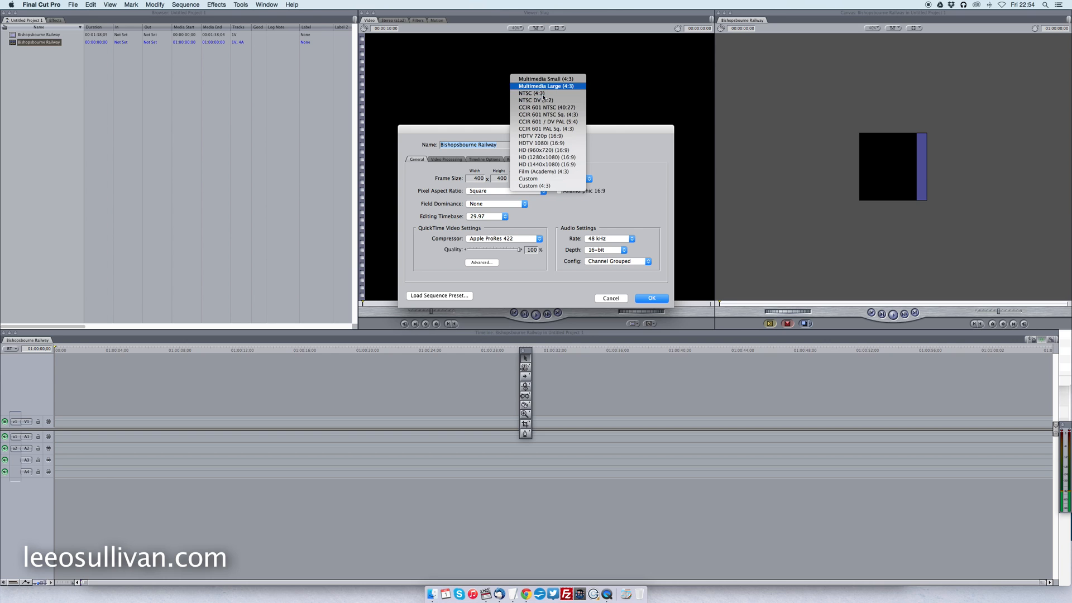
{"action": "left_click", "coordinate": [550, 137]}
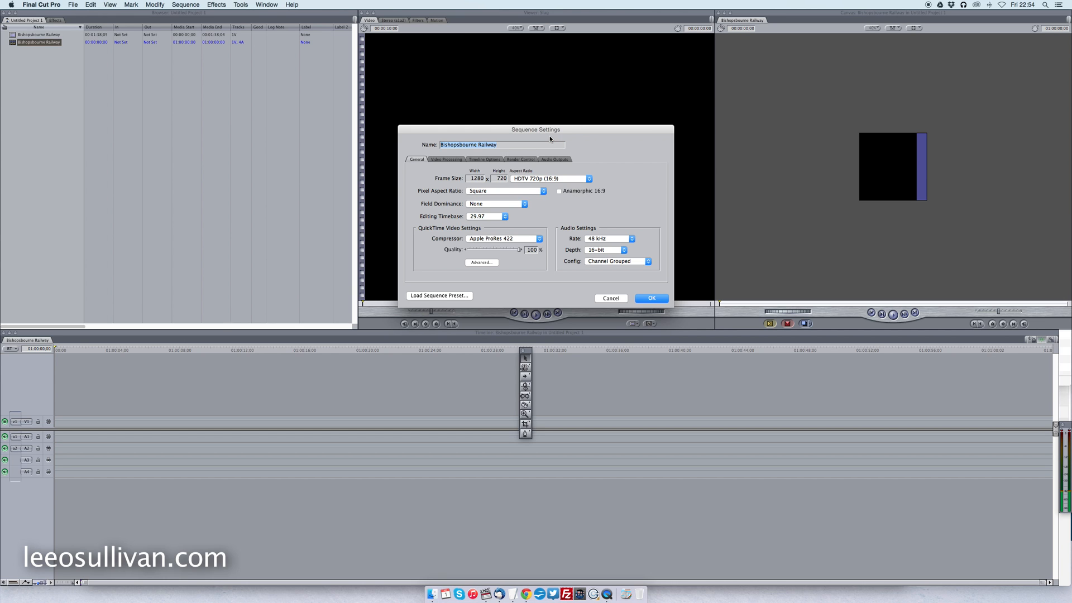
{"action": "left_click", "coordinate": [538, 179]}
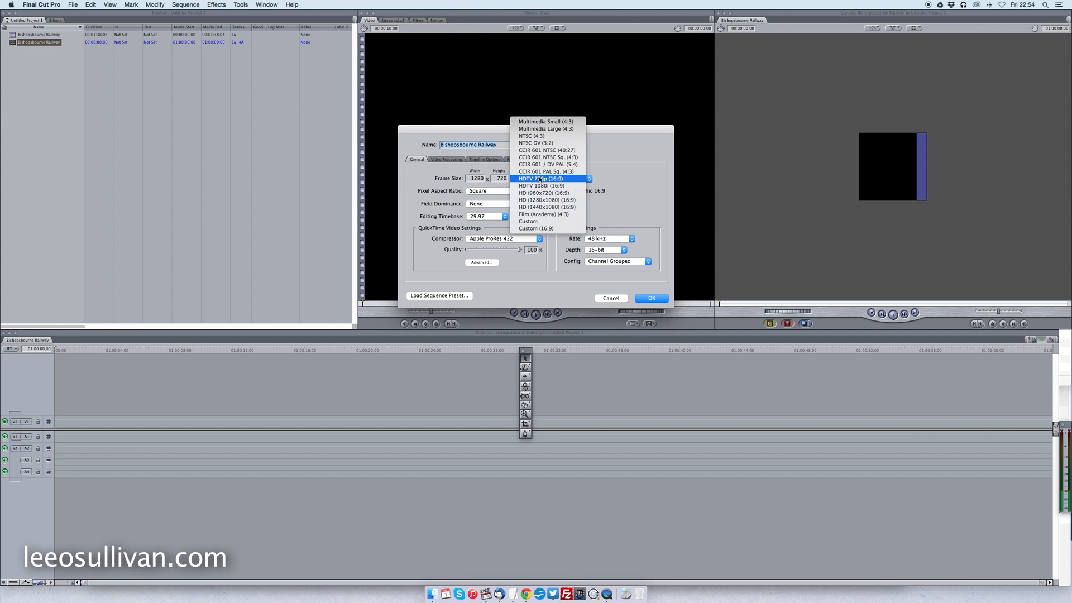
{"action": "left_click", "coordinate": [528, 222]}
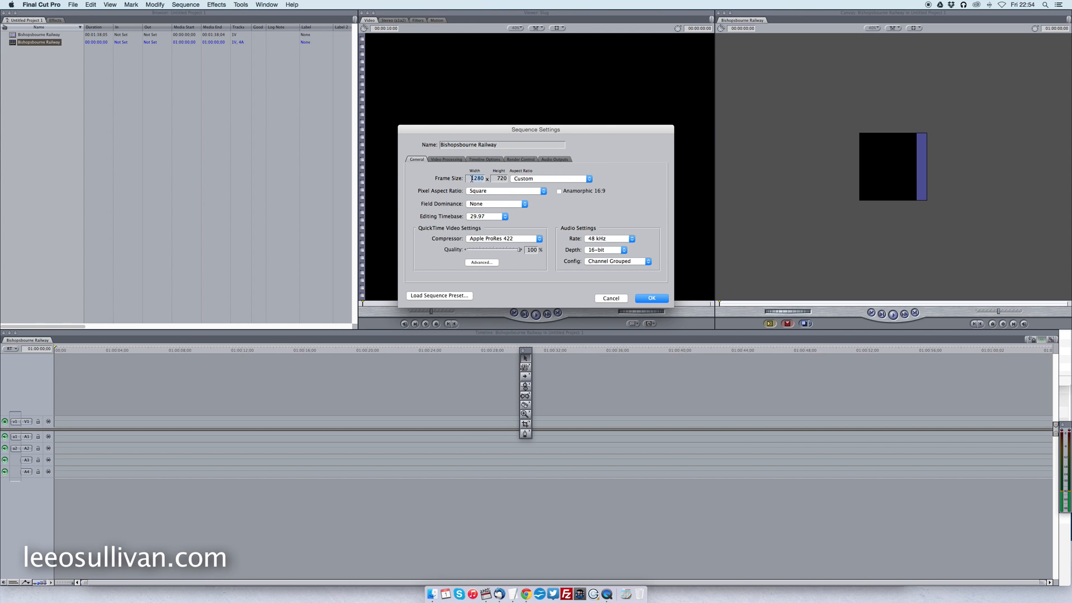
{"action": "type", "text": "400400"}
Choose Apple ProRes 422 as the sequence's compressor and apply the sequence settings.
{"action": "left_click", "coordinate": [491, 240]}
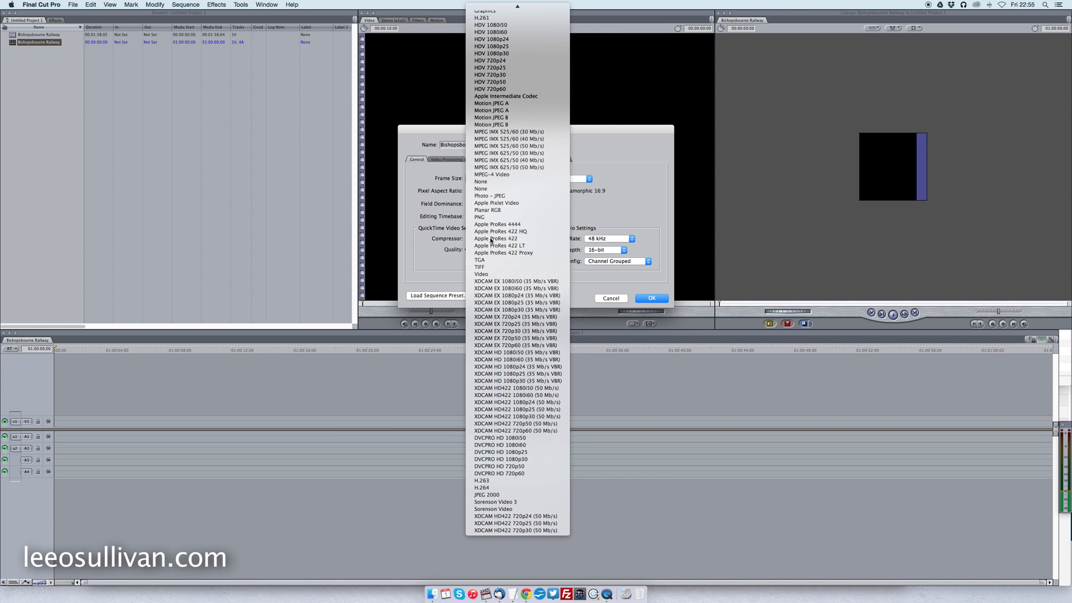
{"action": "left_click", "coordinate": [480, 242]}
{"action": "left_click", "coordinate": [651, 298]}
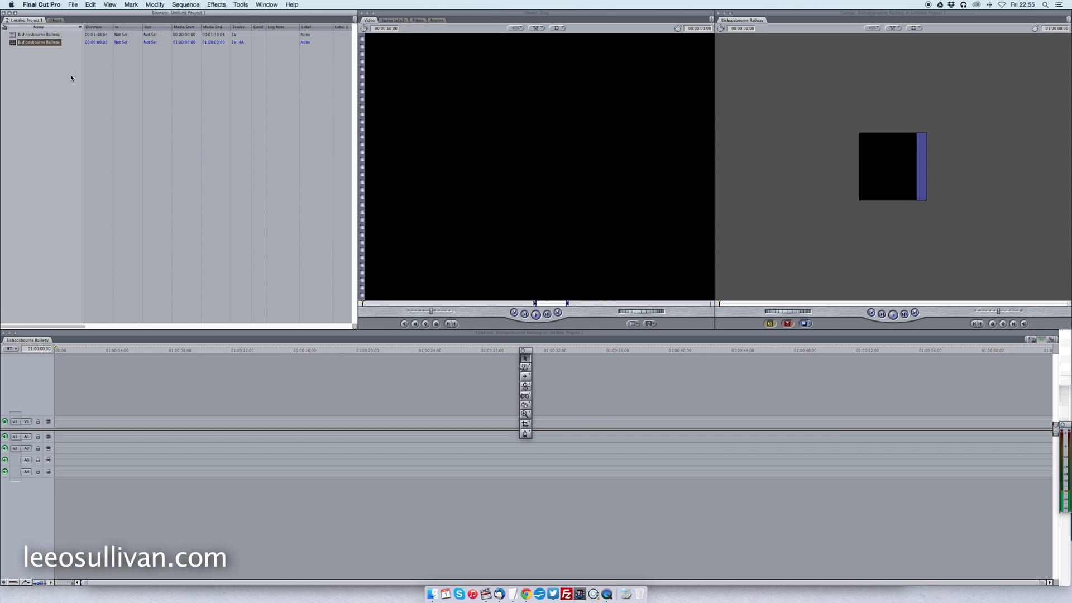
Save a copy of the project in the Tutorials folder under the name Bishopsbourne Railway.
{"action": "left_click", "coordinate": [74, 5]}
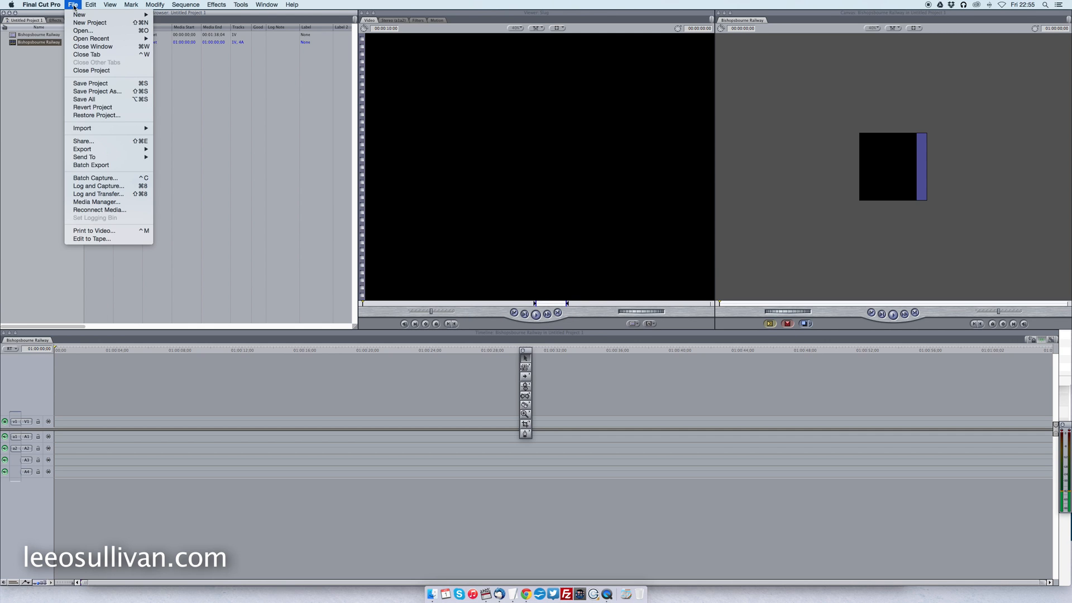
{"action": "left_click", "coordinate": [92, 91]}
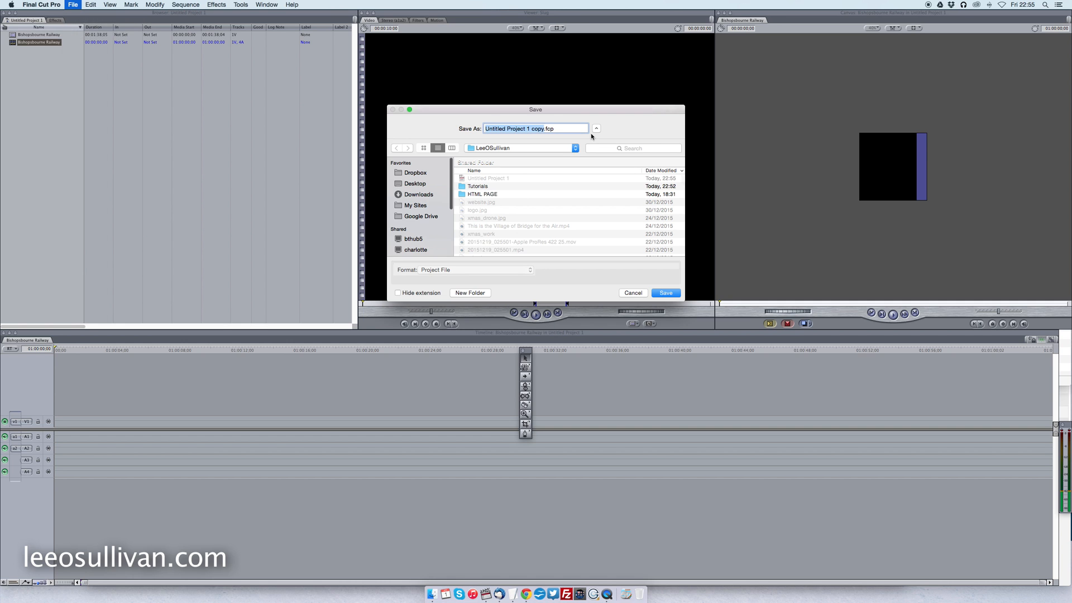
{"action": "double_click", "coordinate": [475, 187]}
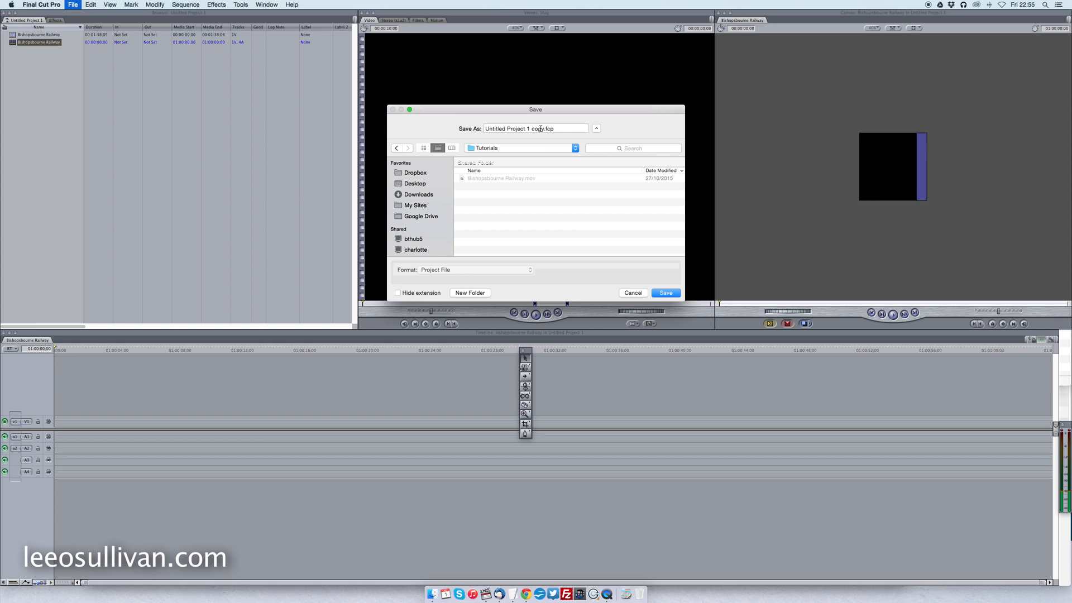
{"action": "left_click_drag", "start_coordinate": [543, 130], "coordinate": [481, 129]}
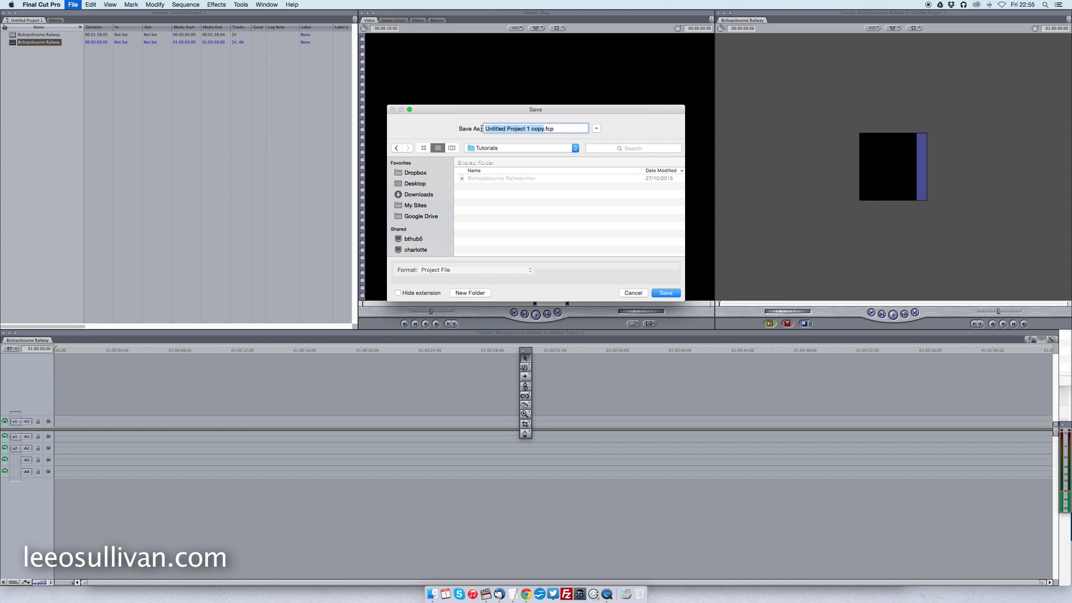
{"action": "type", "text": "Bishopsbourne Railway"}
{"action": "left_click", "coordinate": [662, 294]}
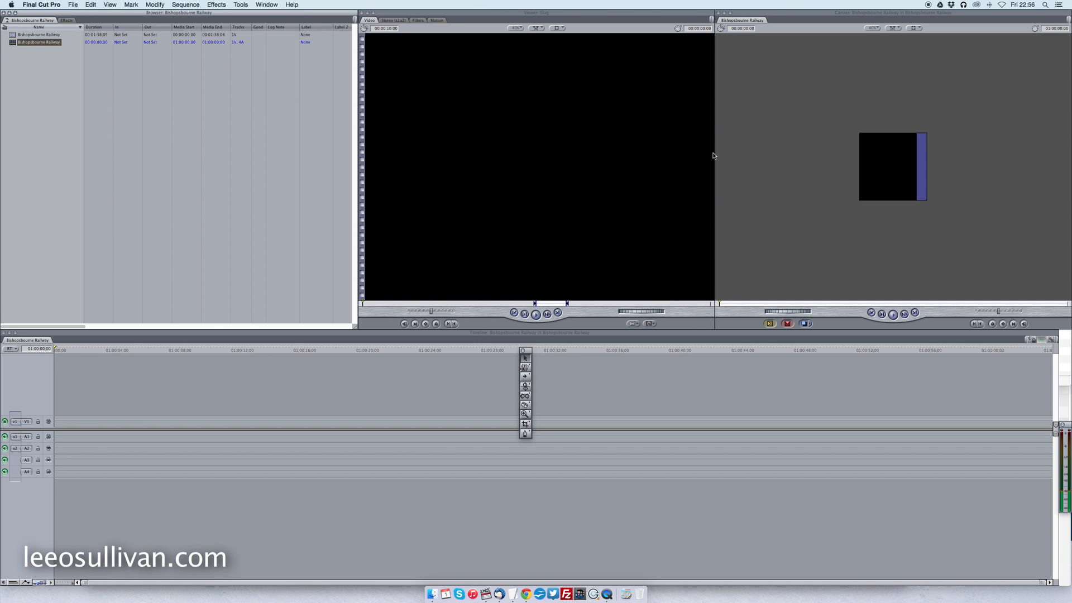
Place the Bishopsbourne Railway clip on track V1 without changing the sequence settings, and enlarge it to fill the square frame.
{"action": "left_click_drag", "start_coordinate": [24, 35], "coordinate": [62, 423]}
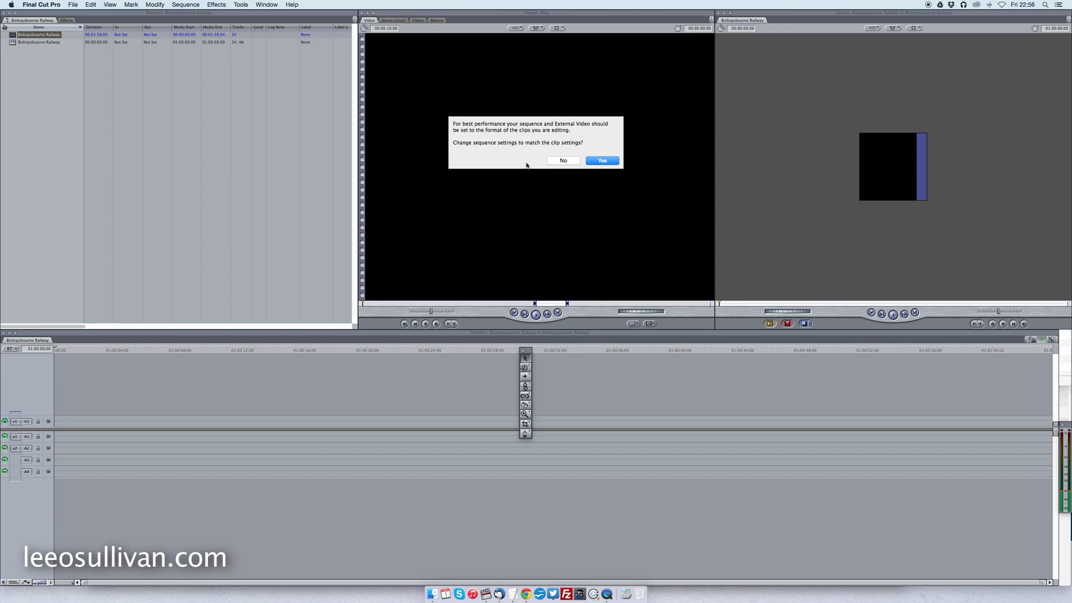
{"action": "left_click", "coordinate": [563, 161]}
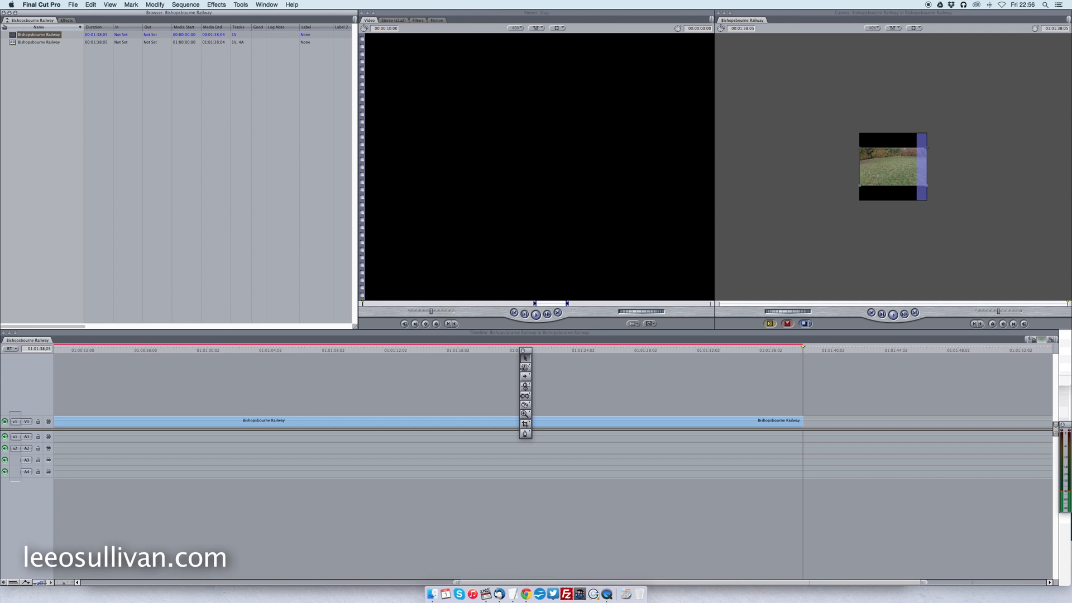
{"action": "left_click", "coordinate": [892, 170]}
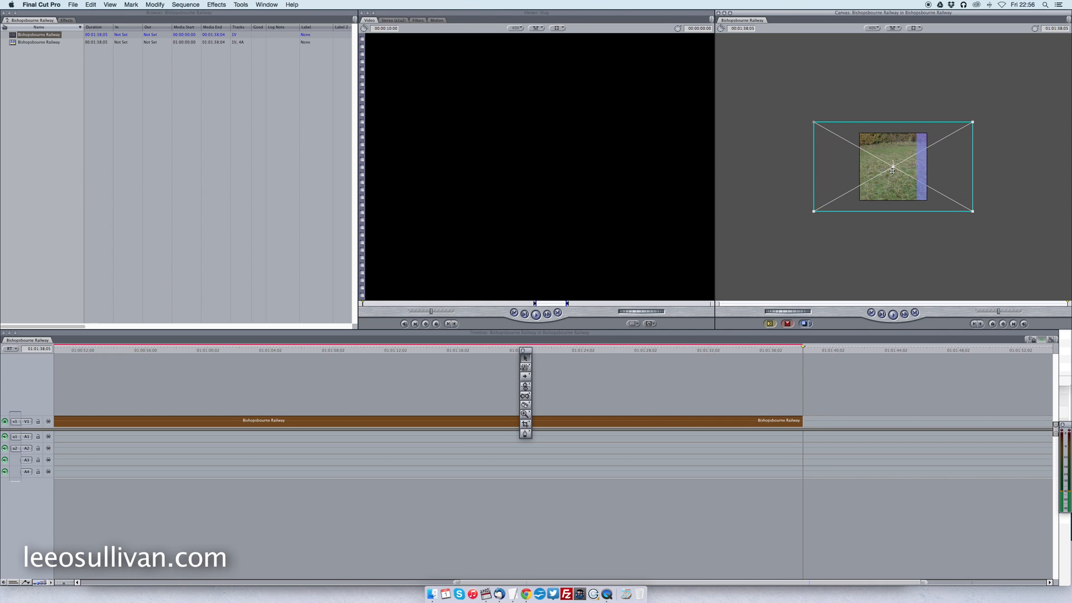
Find the start of the wanted footage and split the V1 clip at 01:00:19:25.
{"action": "scroll", "coordinate": [158, 378], "scroll_direction": "left", "scroll_amount": 10}
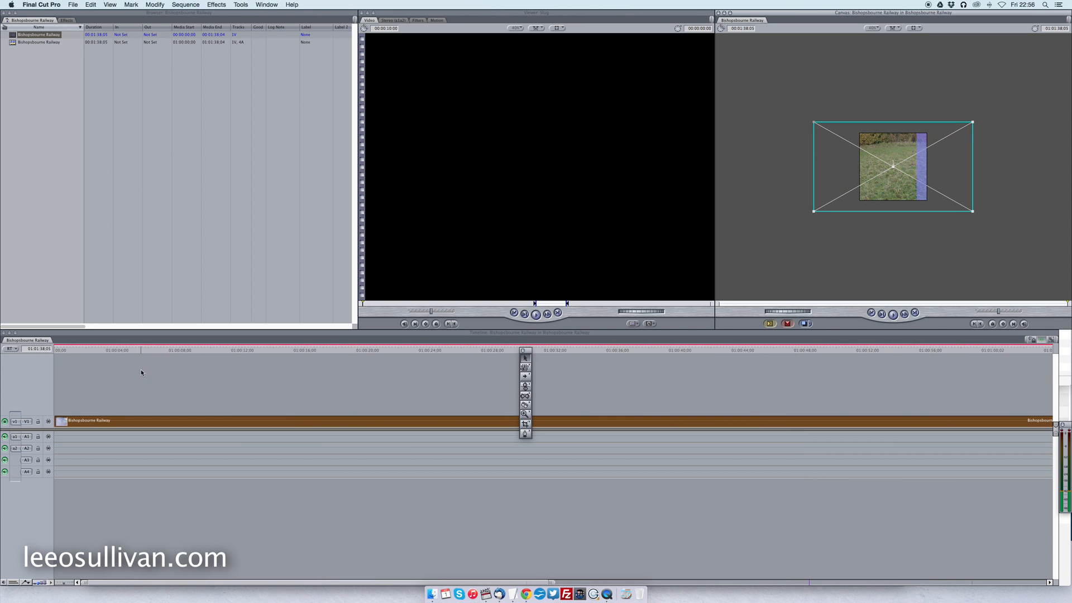
{"action": "left_click", "coordinate": [66, 350]}
{"action": "left_click_drag", "start_coordinate": [65, 350], "coordinate": [364, 394]}
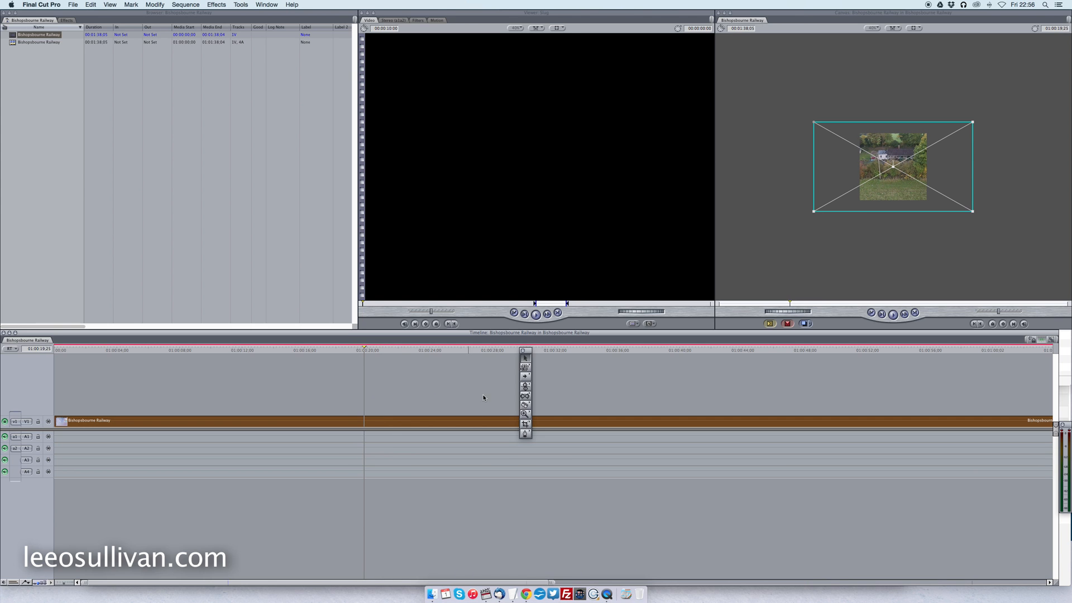
{"action": "left_click_drag", "start_coordinate": [525, 404], "coordinate": [546, 407]}
{"action": "left_click", "coordinate": [364, 421]}
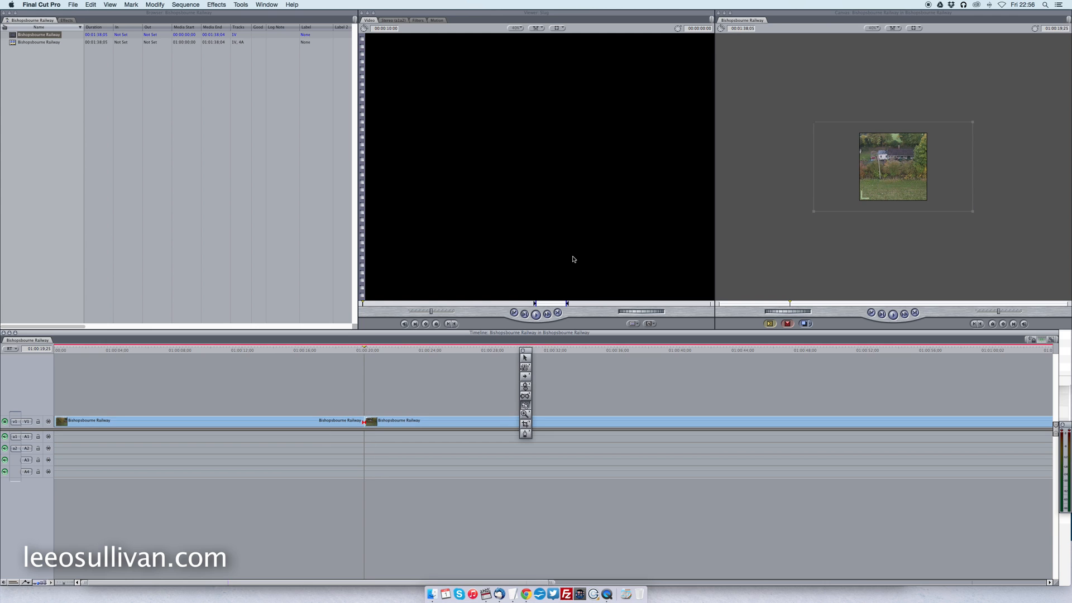
Delete the first piece of the split clip and close the gap it leaves at the start of the timeline.
{"action": "left_click", "coordinate": [524, 358]}
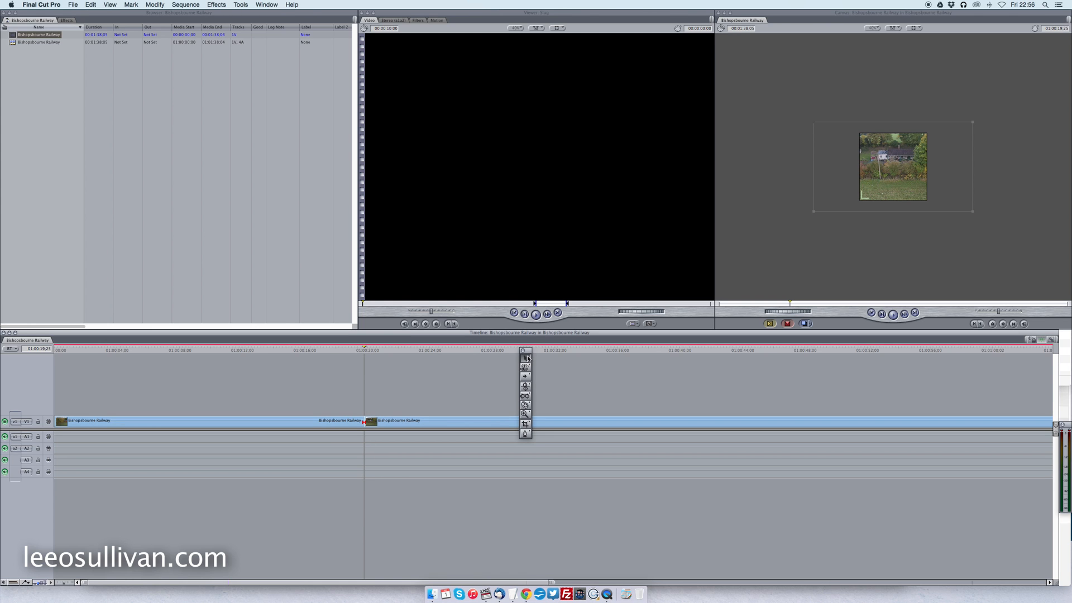
{"action": "left_click", "coordinate": [305, 420]}
{"action": "key", "text": "Delete"}
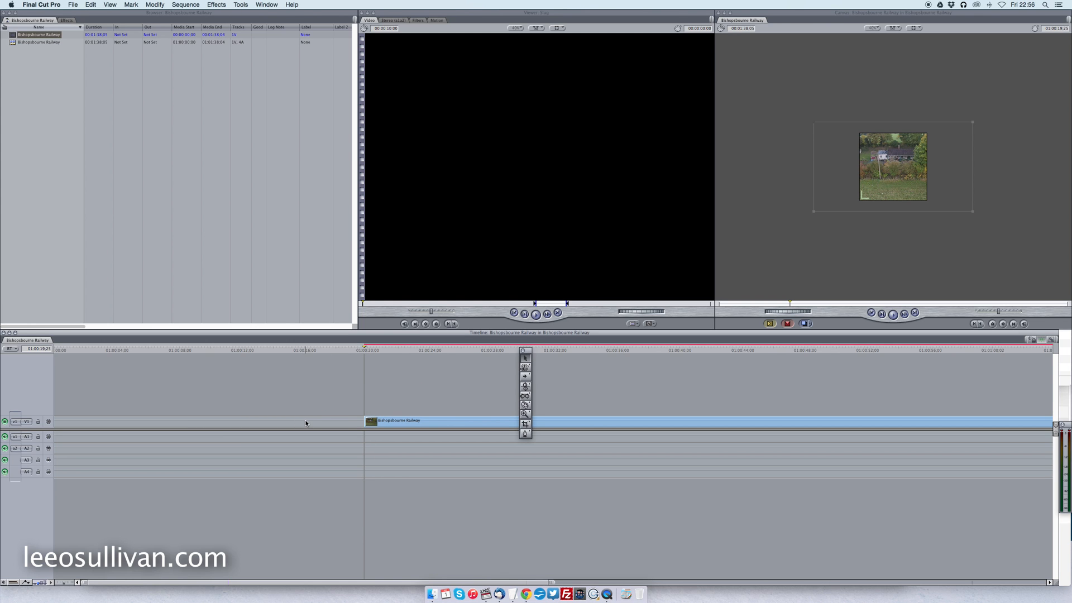
{"action": "right_click", "coordinate": [306, 422]}
{"action": "left_click", "coordinate": [327, 420]}
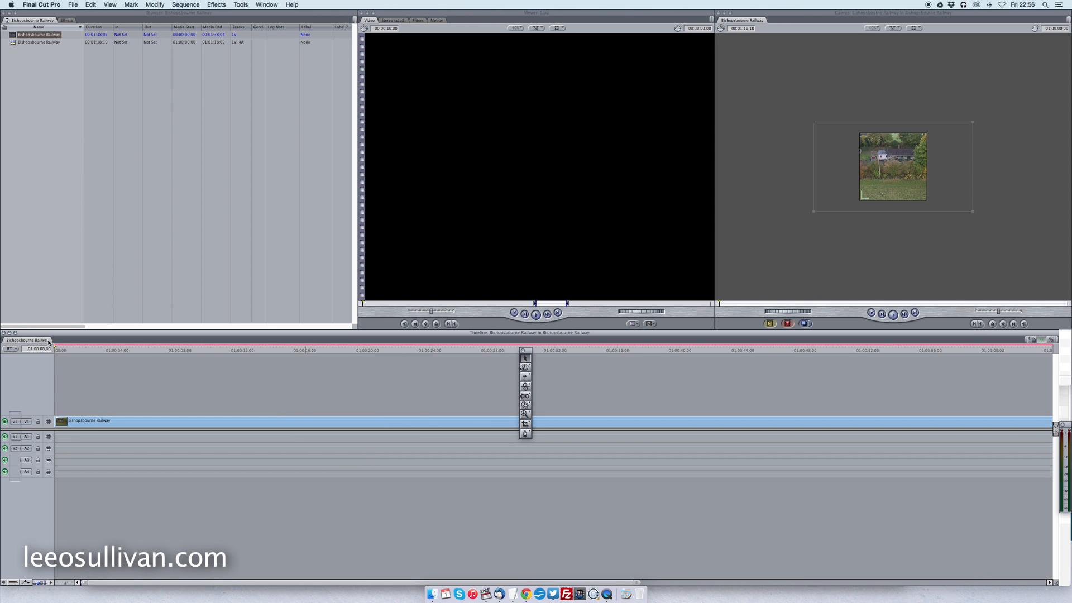
Split the V1 clip at 01:00:06:27 and again about four seconds further on.
{"action": "left_click_drag", "start_coordinate": [56, 349], "coordinate": [162, 373]}
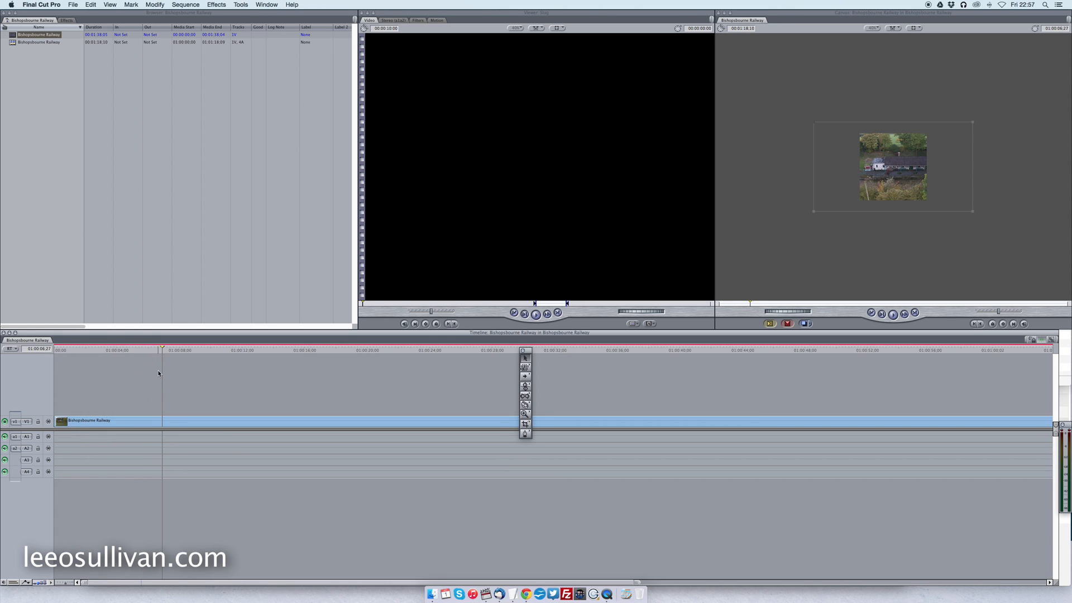
{"action": "left_click", "coordinate": [524, 405]}
{"action": "left_click", "coordinate": [163, 422]}
{"action": "left_click_drag", "start_coordinate": [164, 352], "coordinate": [223, 379]}
{"action": "left_click", "coordinate": [224, 420]}
Delete the short section between the two cuts and close the resulting gap on V1.
{"action": "key", "text": "a"}
{"action": "left_click", "coordinate": [179, 422]}
{"action": "key", "text": "Delete"}
{"action": "right_click", "coordinate": [190, 424]}
{"action": "left_click", "coordinate": [206, 426]}
Split the second clip on V1 at 01:00:20:22.
{"action": "left_click_drag", "start_coordinate": [163, 350], "coordinate": [379, 373]}
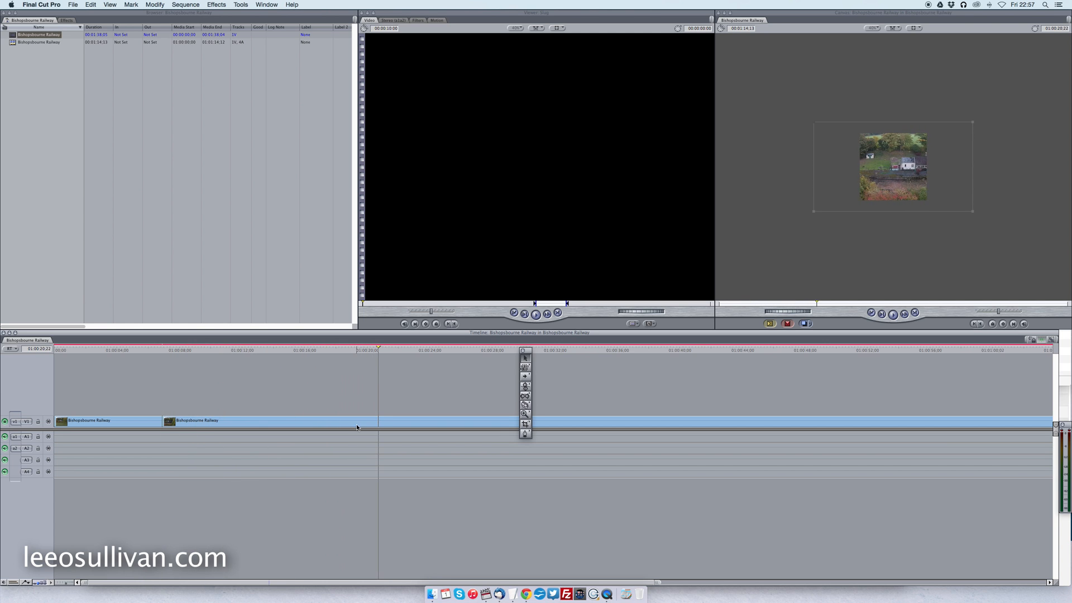
{"action": "left_click", "coordinate": [524, 405]}
{"action": "left_click", "coordinate": [378, 421]}
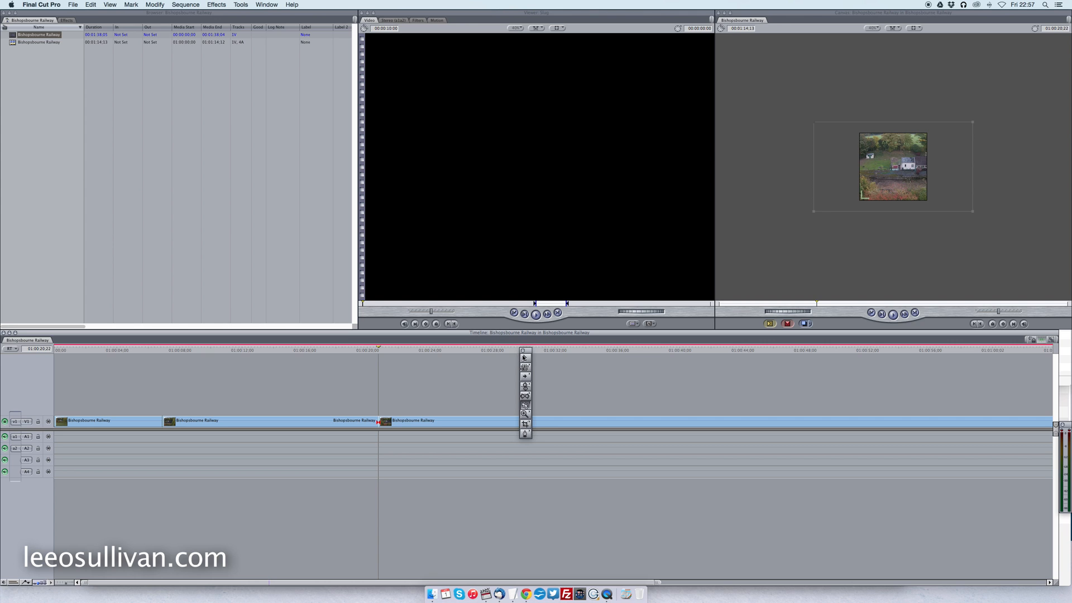
Move the tool palette off the timeline and split the last clip on V1 at 01:00:42:21.
{"action": "left_click_drag", "start_coordinate": [529, 354], "coordinate": [523, 238]}
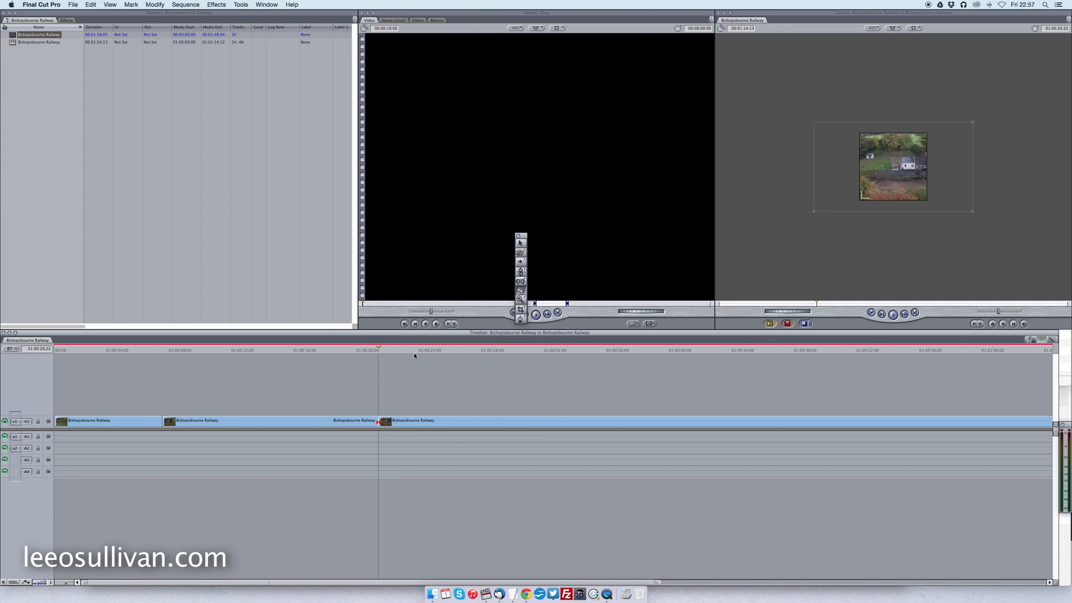
{"action": "left_click_drag", "start_coordinate": [379, 349], "coordinate": [721, 388]}
{"action": "key", "text": "ctrl+v"}
{"action": "left_click", "coordinate": [520, 244]}
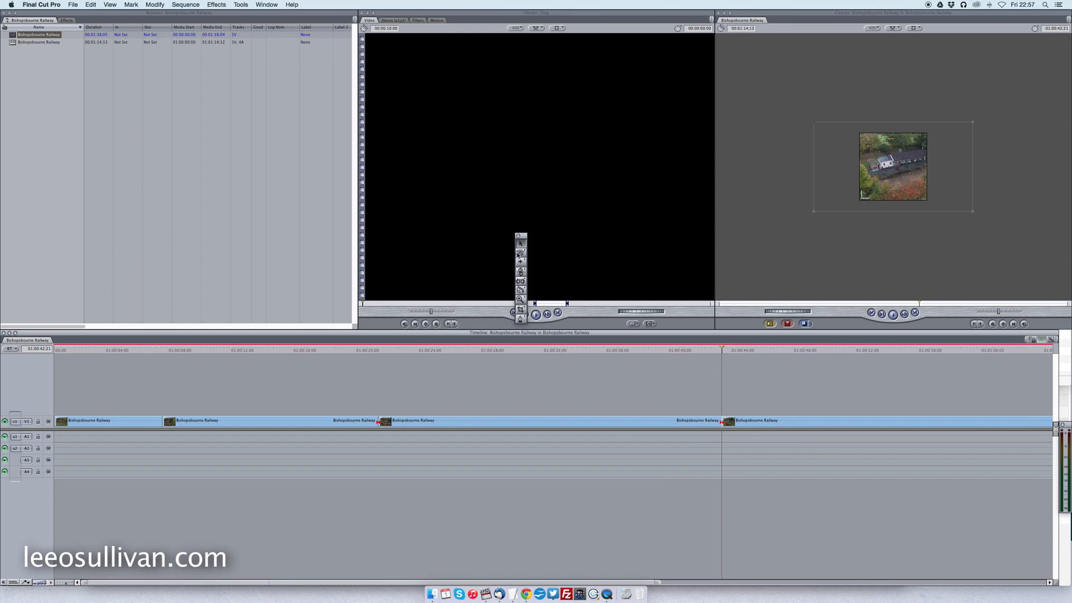
Delete the V1 section between the cuts at 01:00:20:22 and 01:00:42:21 and close the resulting gap.
{"action": "left_click", "coordinate": [553, 421]}
{"action": "key", "text": "Delete"}
{"action": "right_click", "coordinate": [552, 426]}
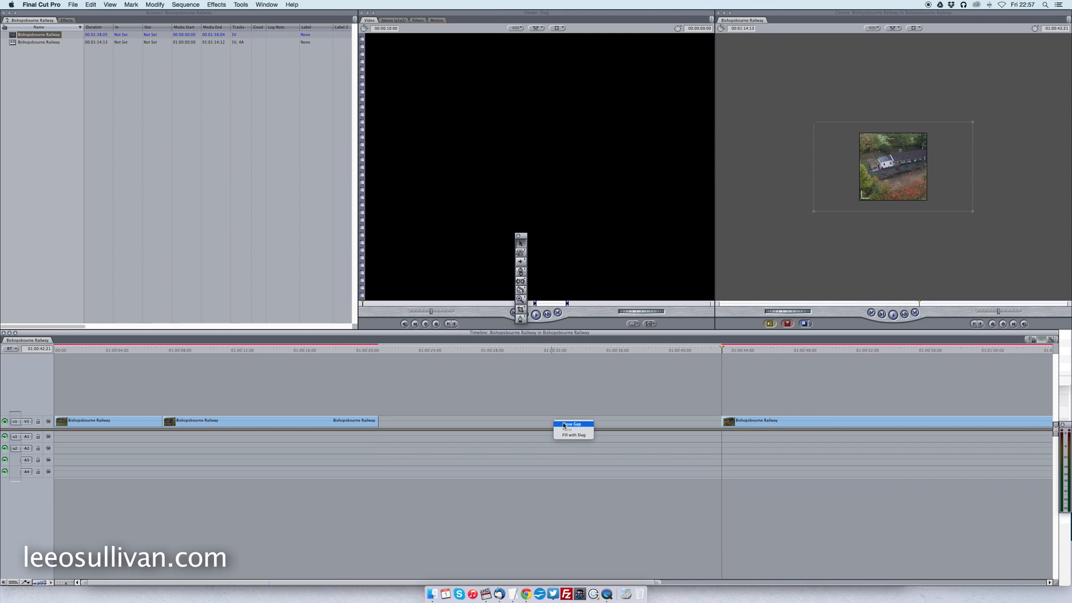
{"action": "left_click", "coordinate": [569, 424]}
Split the last clip on V1 at 01:00:26:27 and delete everything after the cut.
{"action": "left_click_drag", "start_coordinate": [378, 347], "coordinate": [474, 367]}
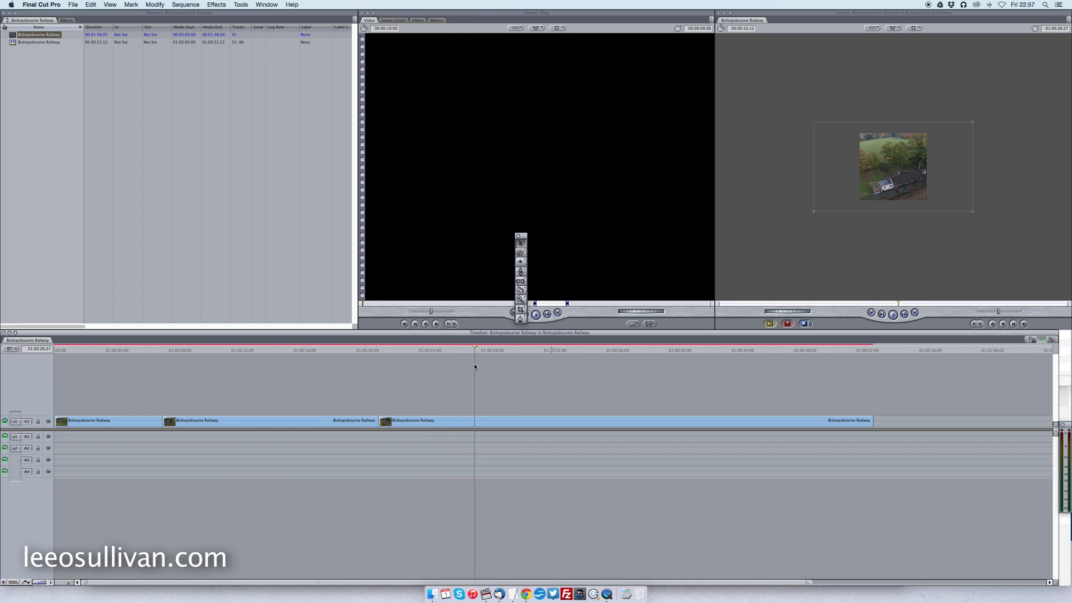
{"action": "left_click", "coordinate": [518, 290]}
{"action": "left_click", "coordinate": [475, 421]}
{"action": "left_click_drag", "start_coordinate": [479, 356], "coordinate": [833, 380]}
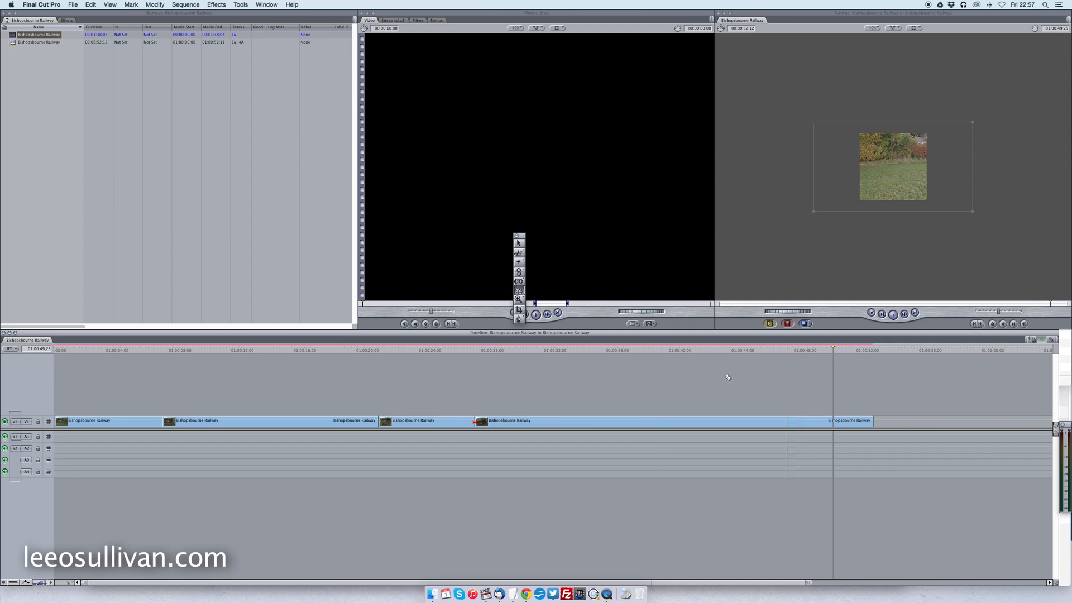
{"action": "key", "text": "a"}
{"action": "left_click", "coordinate": [534, 422]}
{"action": "key", "text": "Delete"}
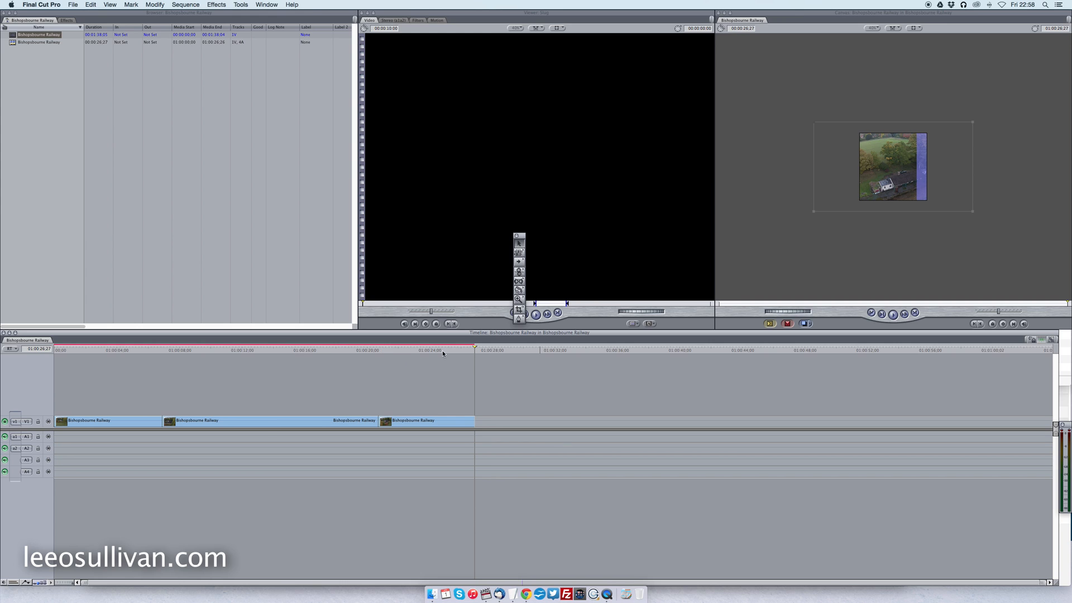
Change the speed of the middle clip on V1 to 150%.
{"action": "left_click", "coordinate": [265, 425]}
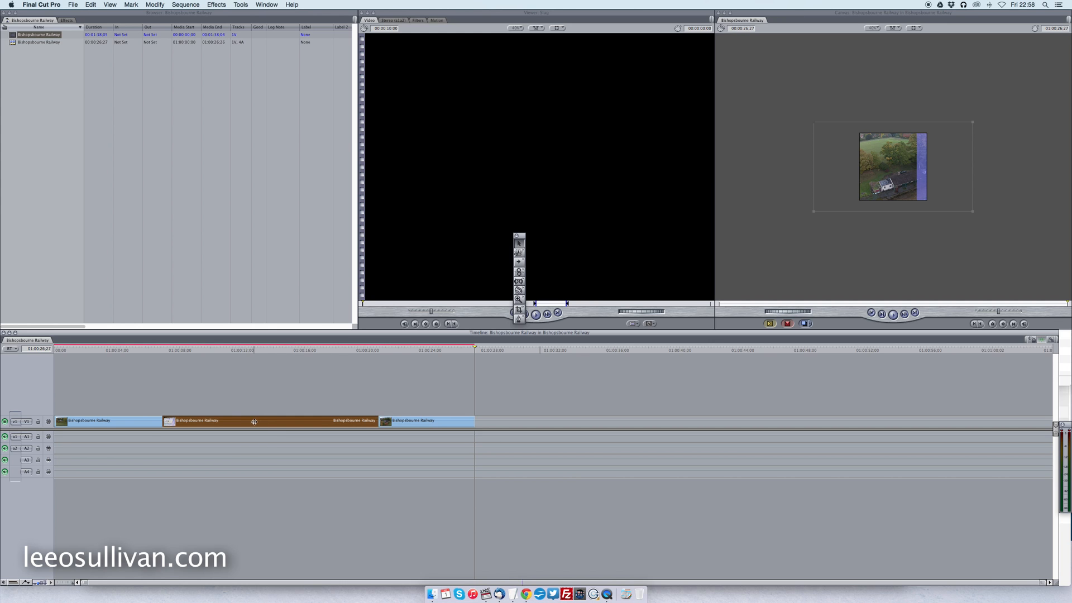
{"action": "right_click", "coordinate": [254, 422]}
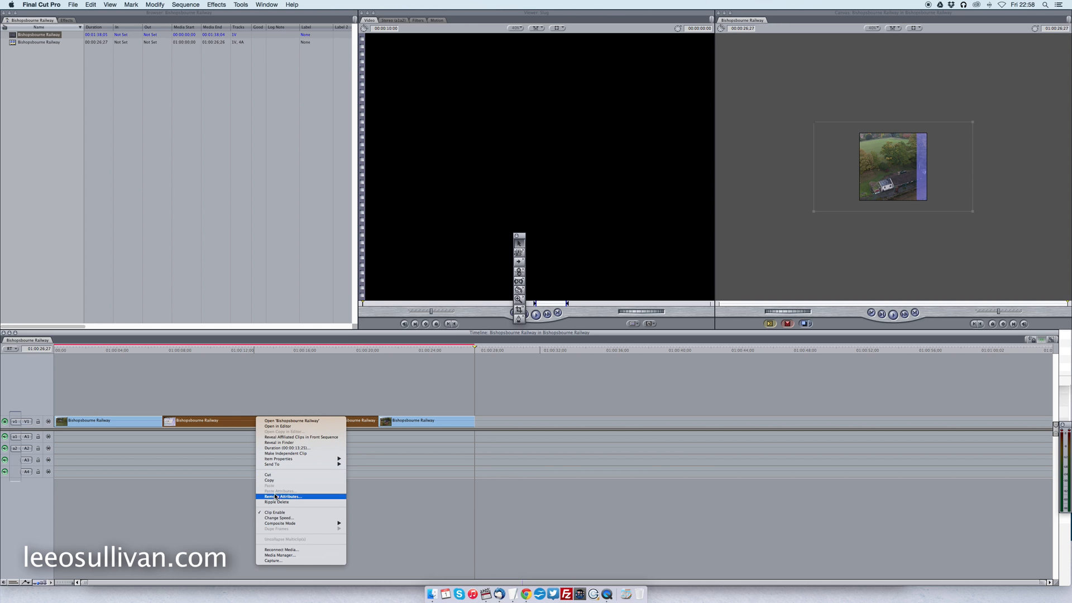
{"action": "left_click", "coordinate": [296, 518]}
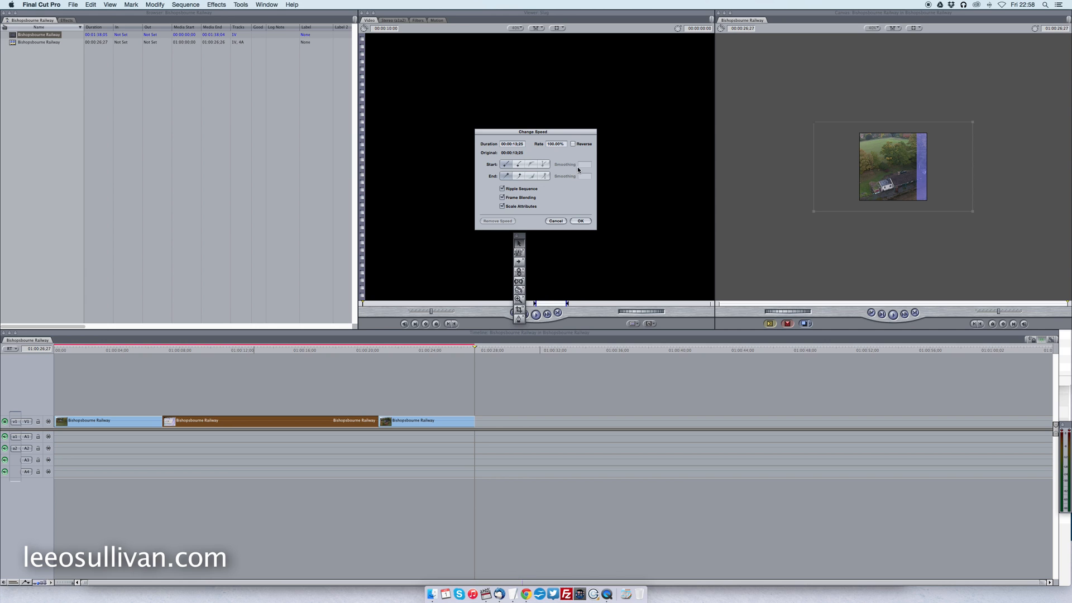
{"action": "type", "text": "15"}
{"action": "key", "text": "Return"}
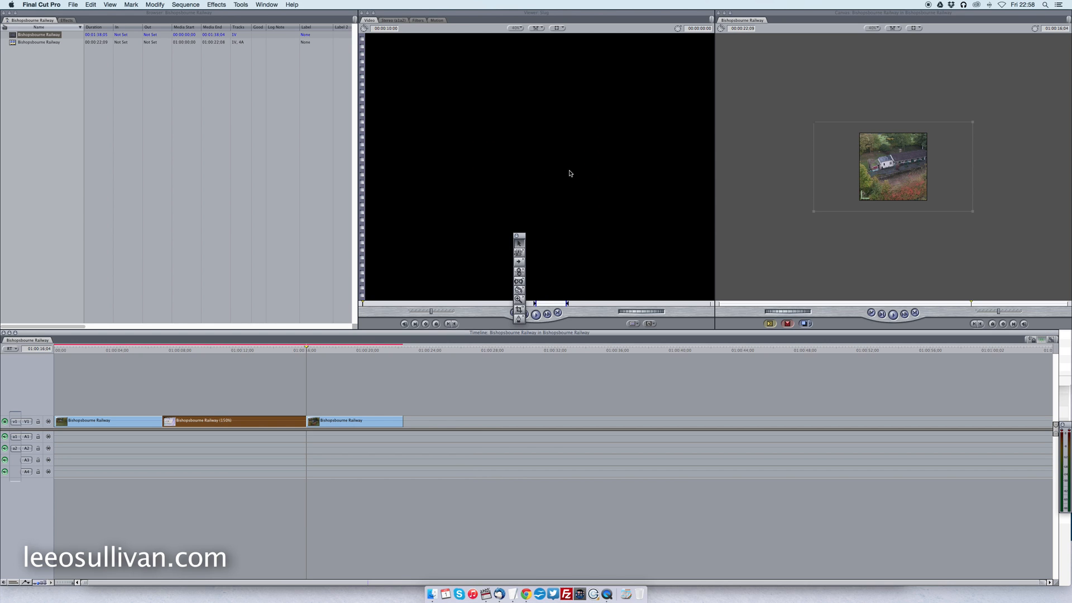
Change the speed of the first clip on V1 to 150%.
{"action": "left_click", "coordinate": [105, 423]}
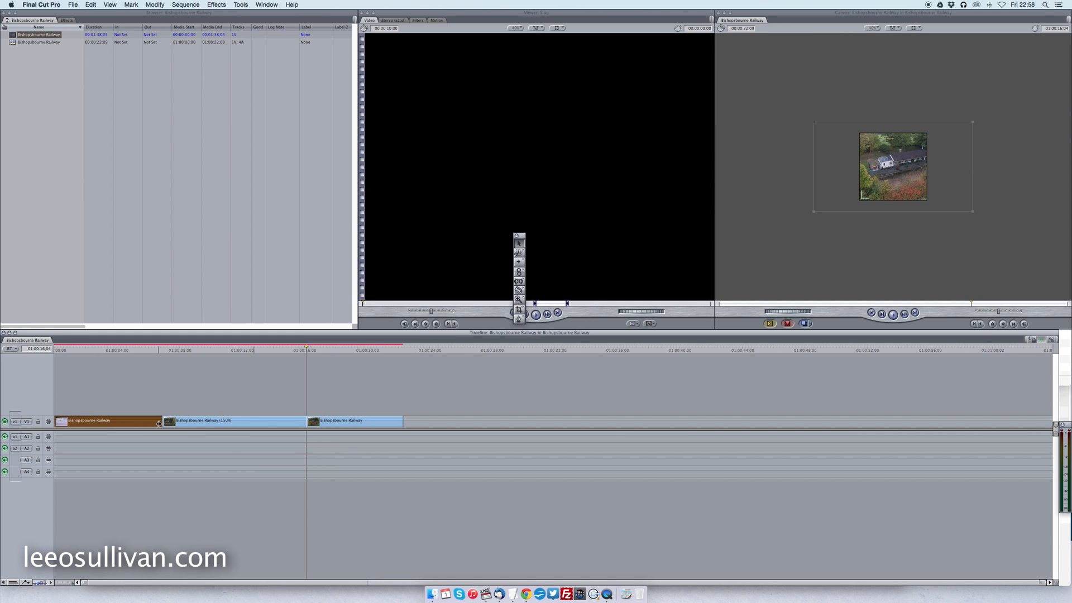
{"action": "right_click", "coordinate": [140, 423]}
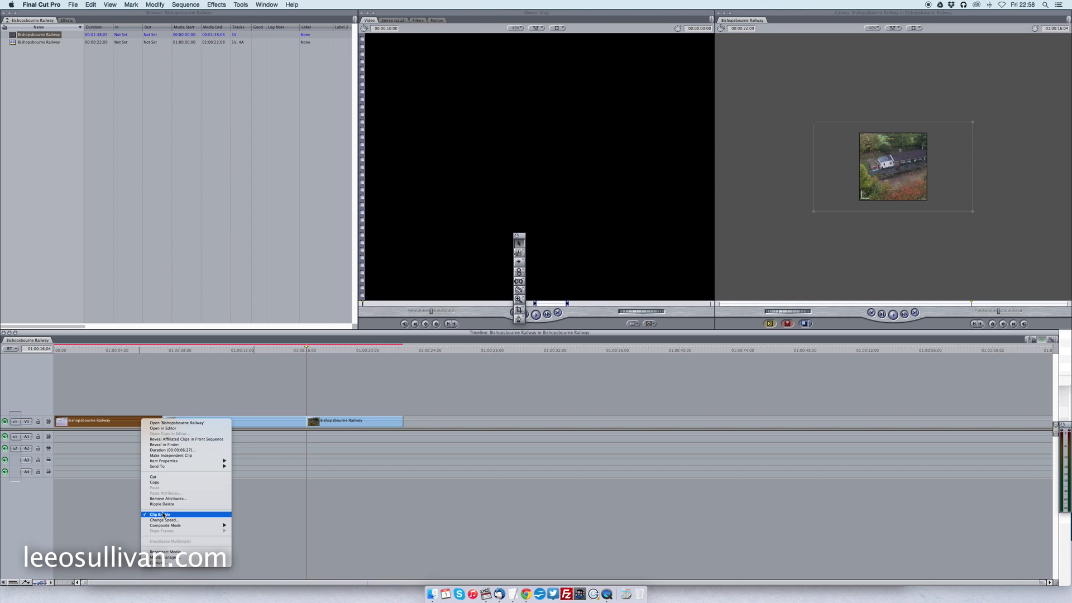
{"action": "left_click", "coordinate": [164, 519]}
{"action": "left_click", "coordinate": [554, 144]}
{"action": "key", "text": "BackSpace"}
{"action": "type", "text": "50.36"}
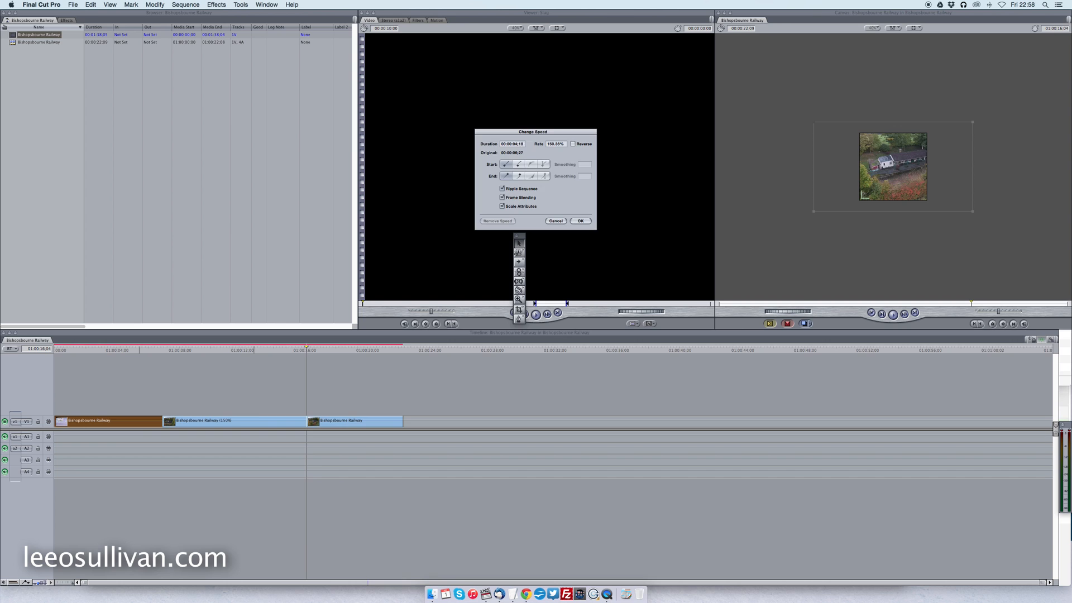
{"action": "key", "text": "Return"}
Split the second clip on V1 at 01:00:10:18, delete its remaining part and close the gap before the last clip.
{"action": "scroll", "coordinate": [566, 161], "scroll_direction": "down", "scroll_amount": 3}
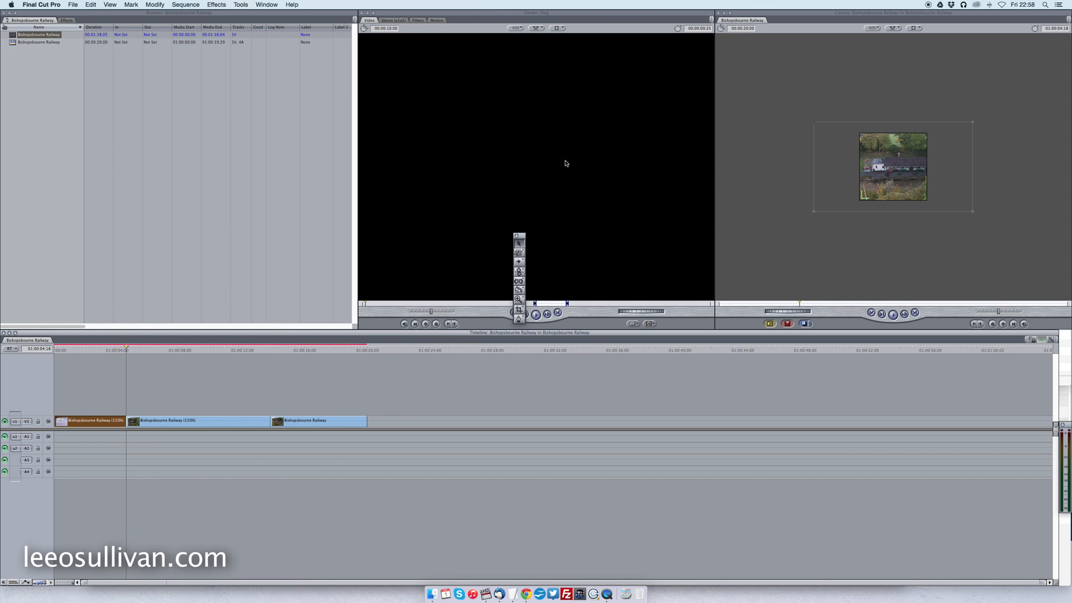
{"action": "left_click_drag", "start_coordinate": [126, 350], "coordinate": [220, 368]}
{"action": "left_click", "coordinate": [519, 291]}
{"action": "left_click", "coordinate": [220, 421]}
{"action": "left_click", "coordinate": [518, 244]}
{"action": "left_click", "coordinate": [244, 426]}
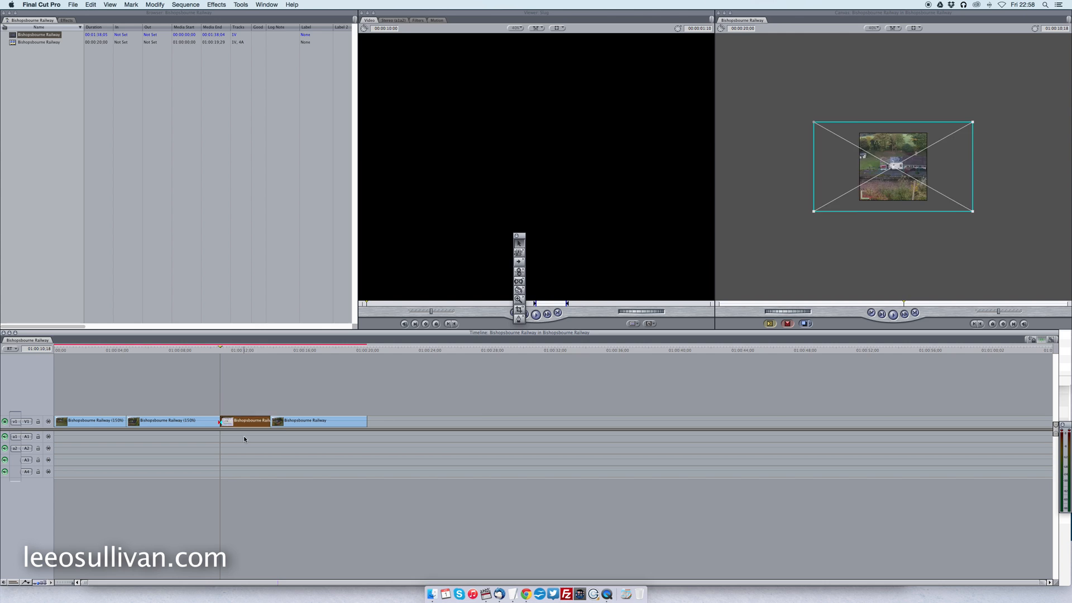
{"action": "key", "text": "Delete"}
{"action": "left_click", "coordinate": [246, 422]}
{"action": "key", "text": "Delete"}
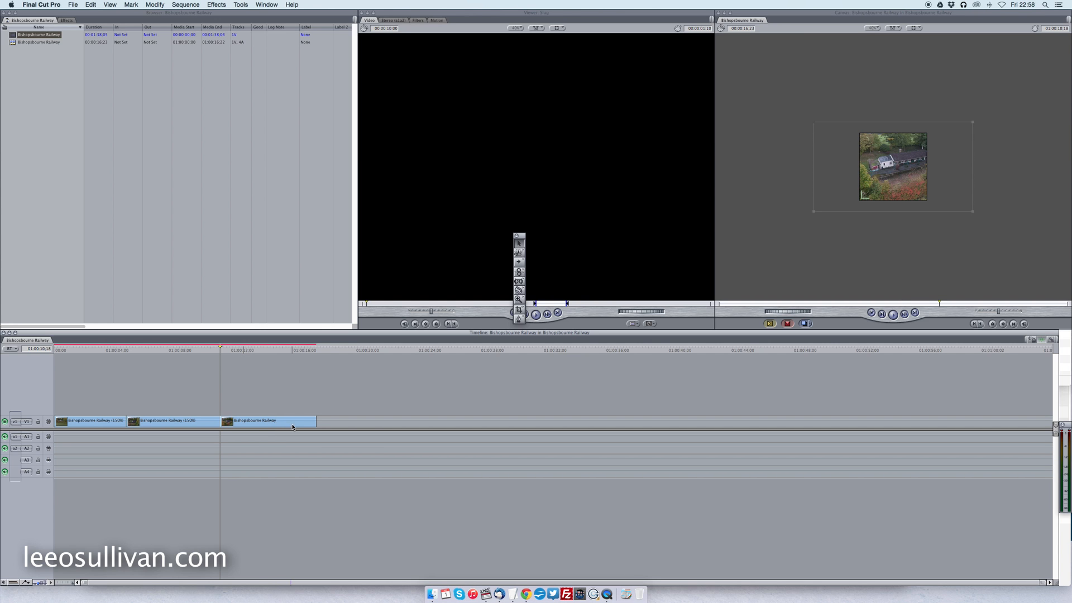
Change the speed of the last clip on V1 to 150%.
{"action": "left_click", "coordinate": [258, 422]}
{"action": "right_click", "coordinate": [257, 421]}
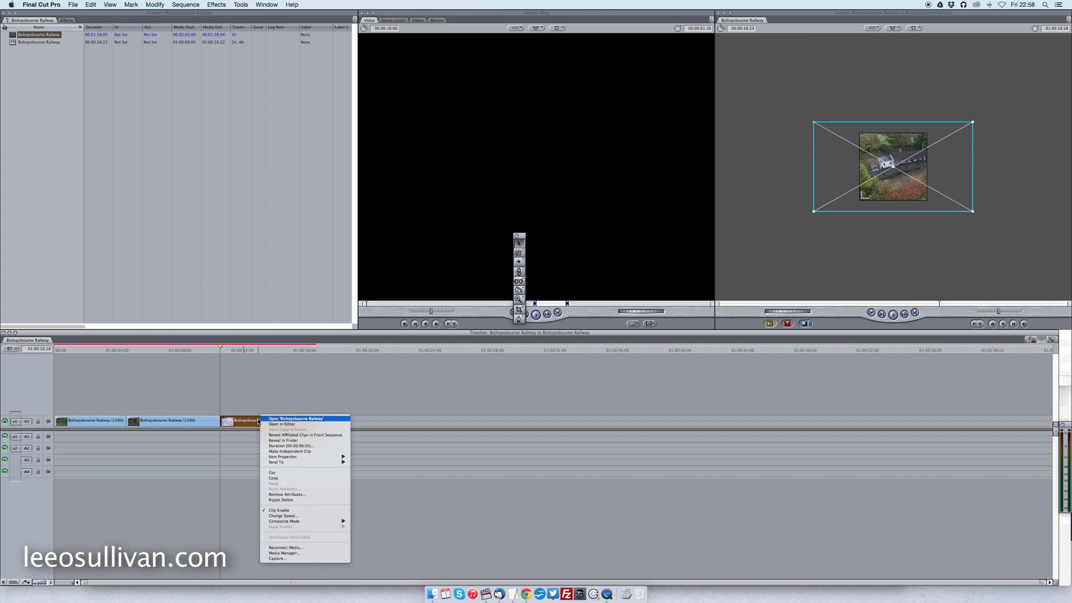
{"action": "left_click", "coordinate": [292, 515]}
{"action": "left_click", "coordinate": [551, 144]}
{"action": "type", "text": "150"}
{"action": "key", "text": "Return"}
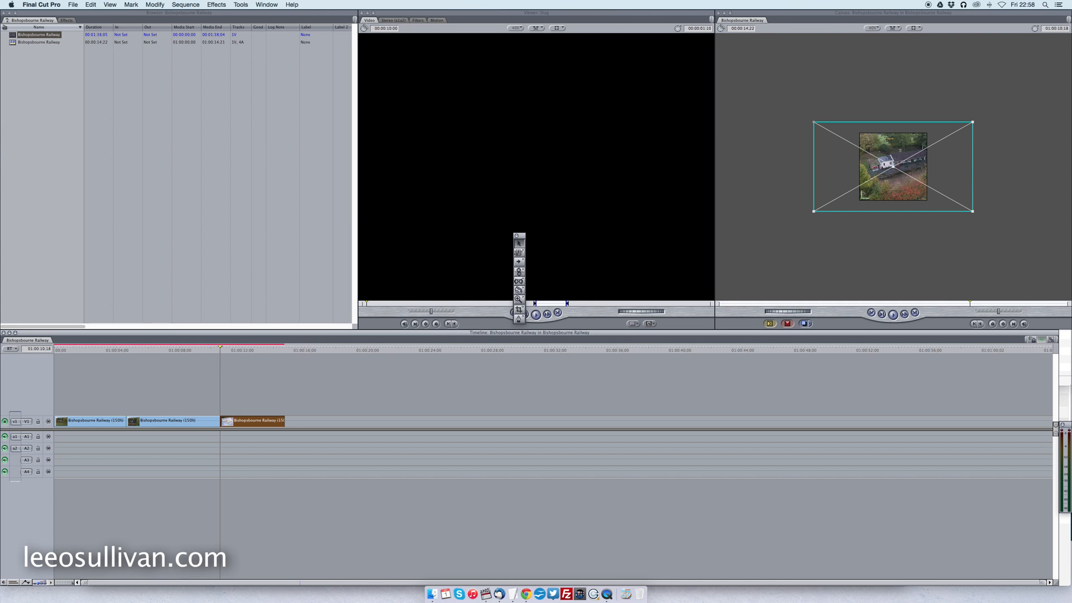
Mark the sequence's Out point at 01:00:14:22 and its In point at 01:00:00:00.
{"action": "left_click_drag", "start_coordinate": [220, 349], "coordinate": [282, 353]}
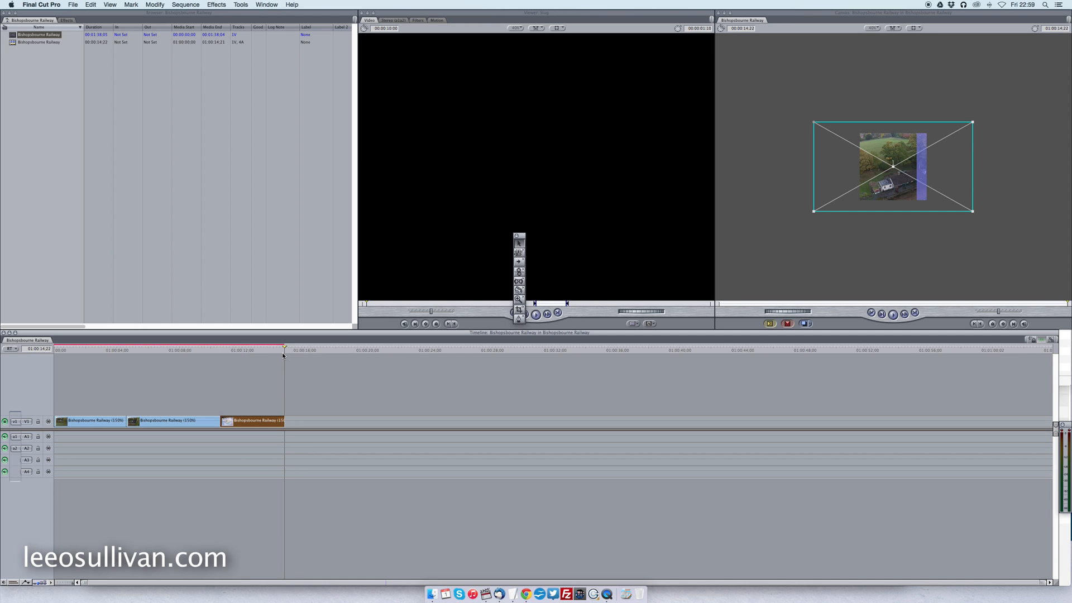
{"action": "key", "text": "o"}
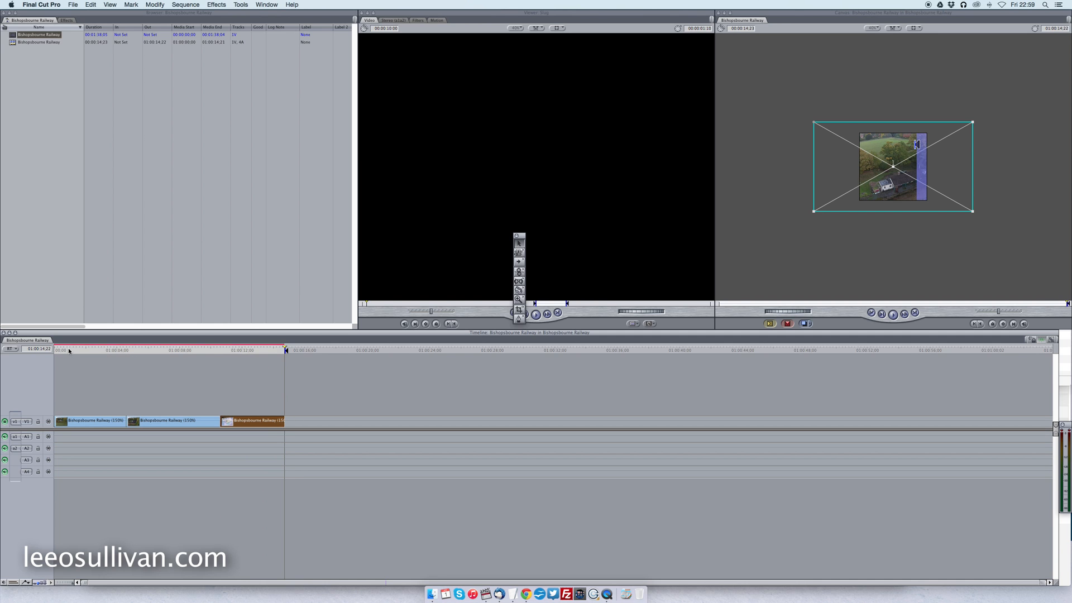
{"action": "left_click_drag", "start_coordinate": [69, 351], "coordinate": [47, 349]}
{"action": "key", "text": "i"}
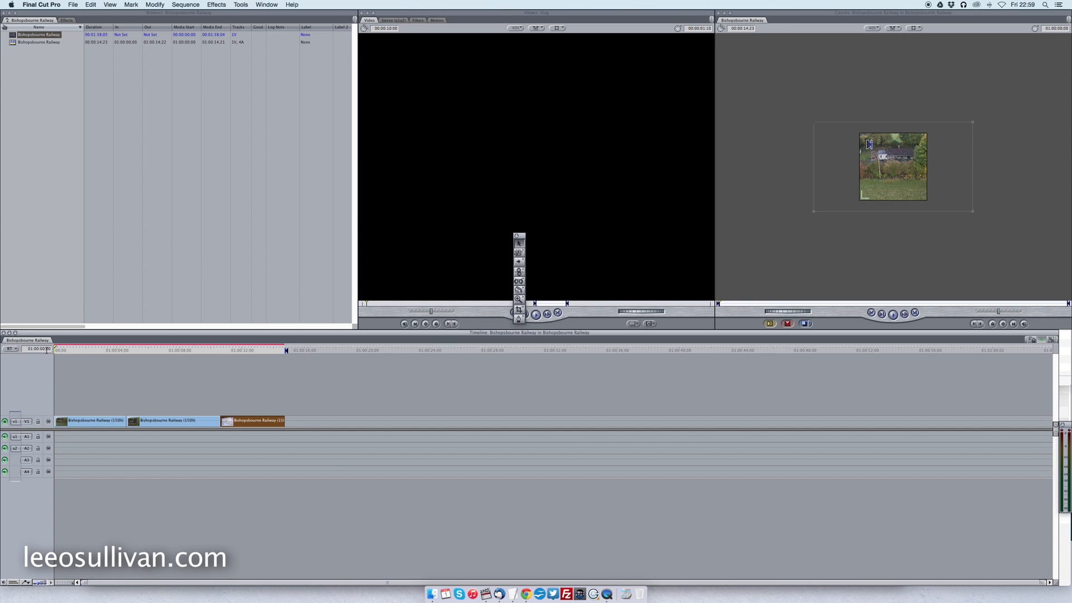
Render the clips on V1 and play the sequence through from the start.
{"action": "key", "text": "super+r"}
{"action": "left_click_drag", "start_coordinate": [106, 397], "coordinate": [150, 421]}
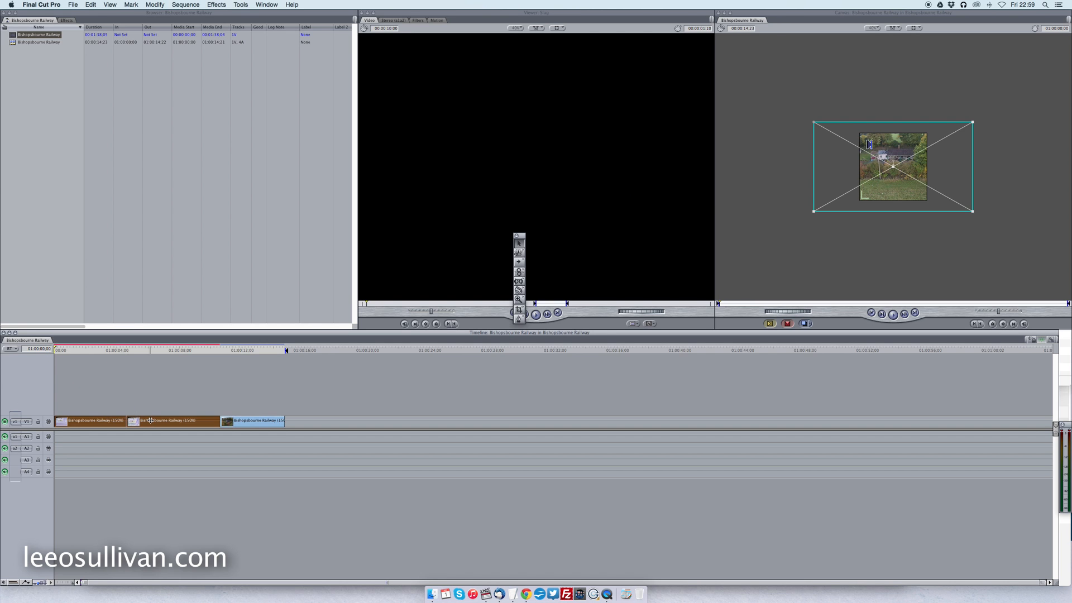
{"action": "key", "text": "super+r"}
{"action": "key", "text": "space"}
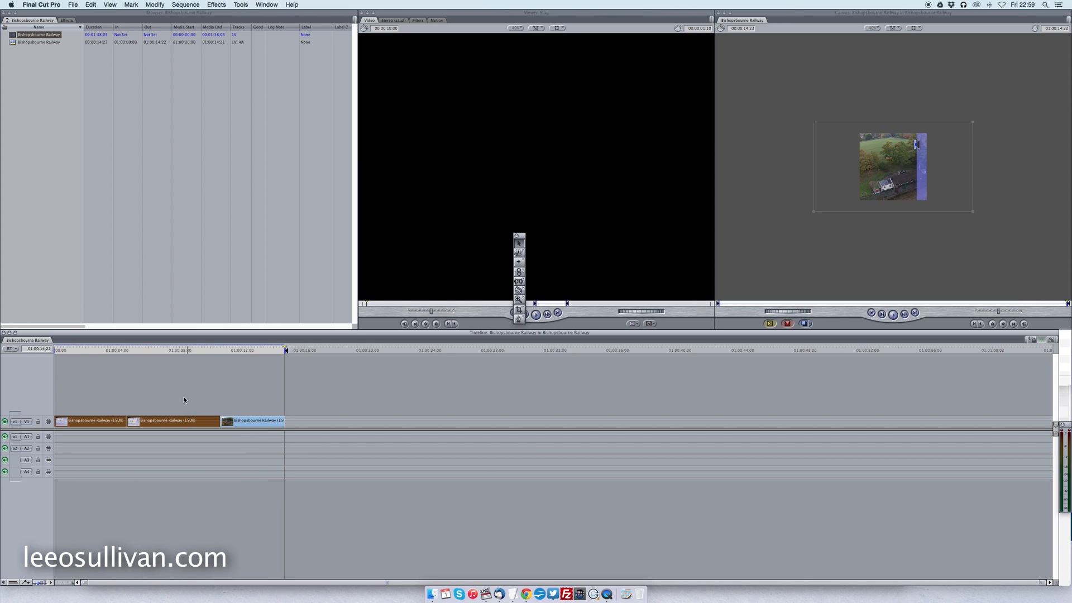
Keep Image+Wireframe display on in the Canvas and shift the second clip's picture to the left and slightly down within the square frame.
{"action": "key", "text": "super+a"}
{"action": "left_click_drag", "start_coordinate": [155, 355], "coordinate": [178, 354]}
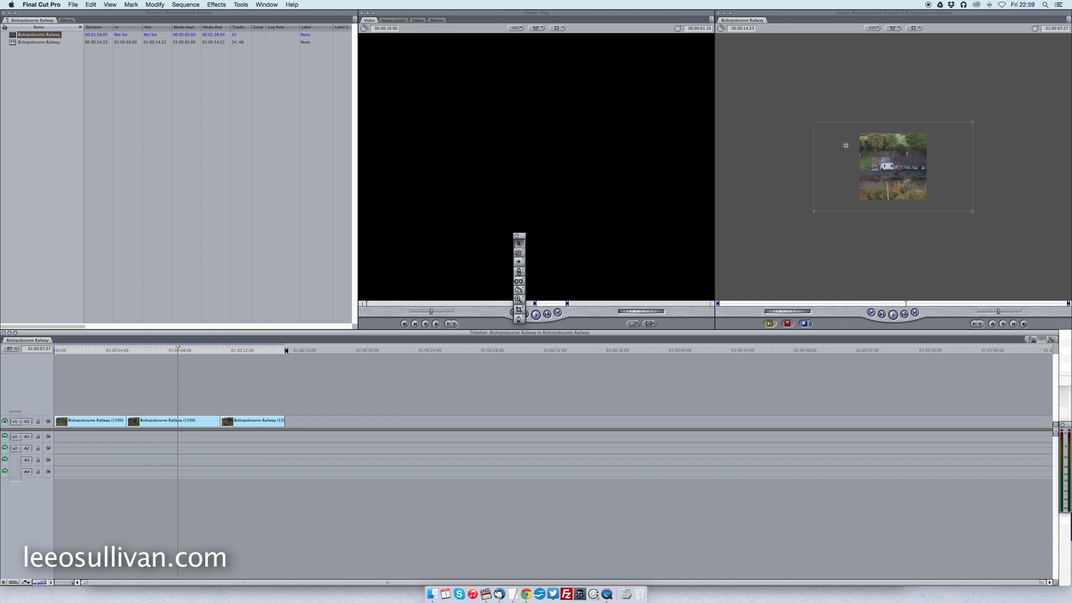
{"action": "left_click", "coordinate": [203, 424]}
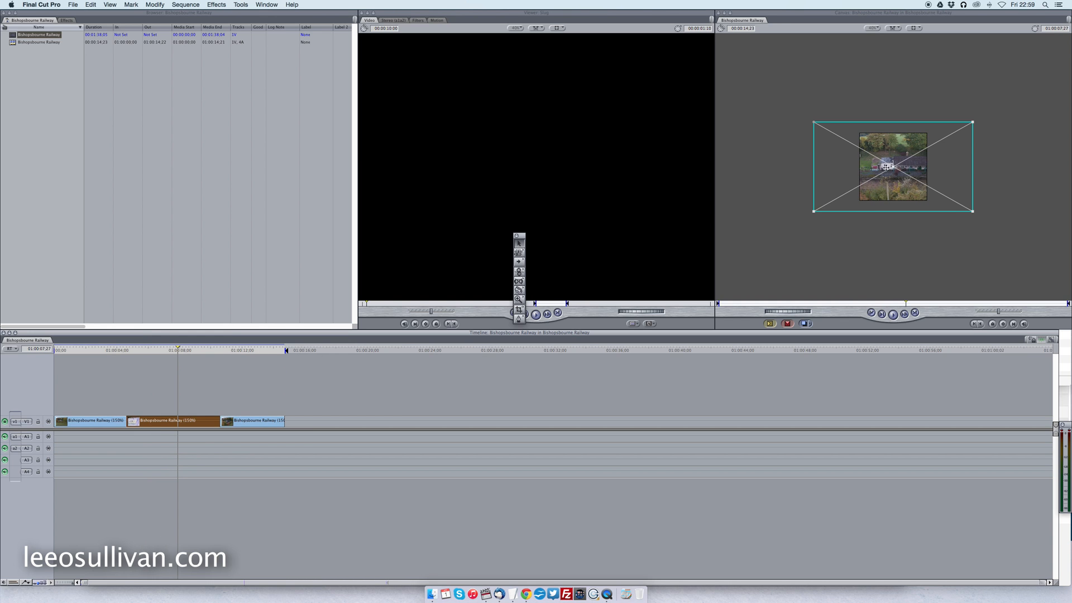
{"action": "left_click", "coordinate": [913, 28]}
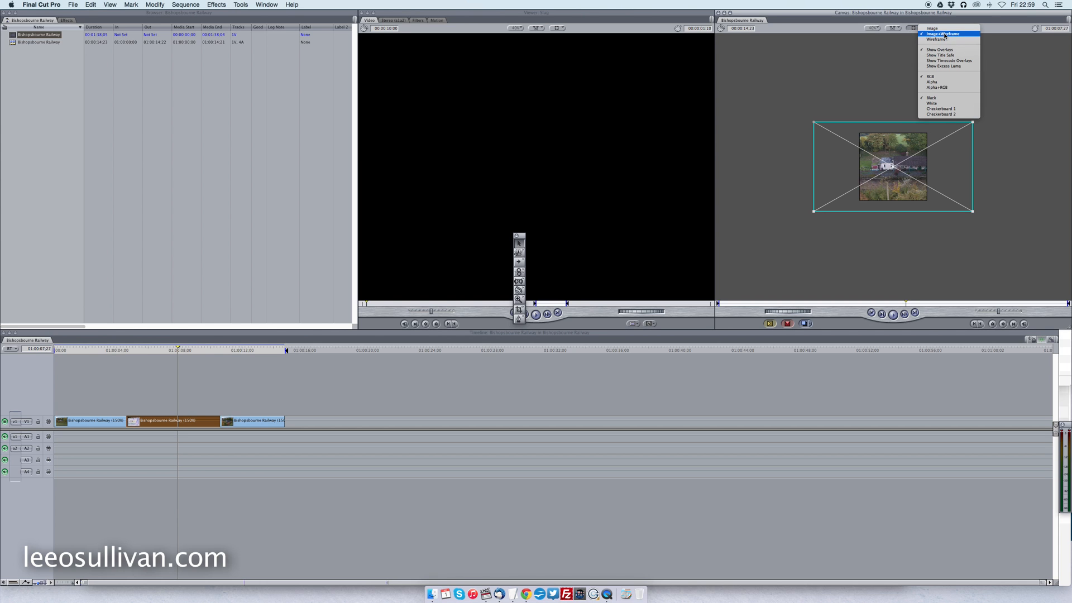
{"action": "left_click", "coordinate": [944, 34]}
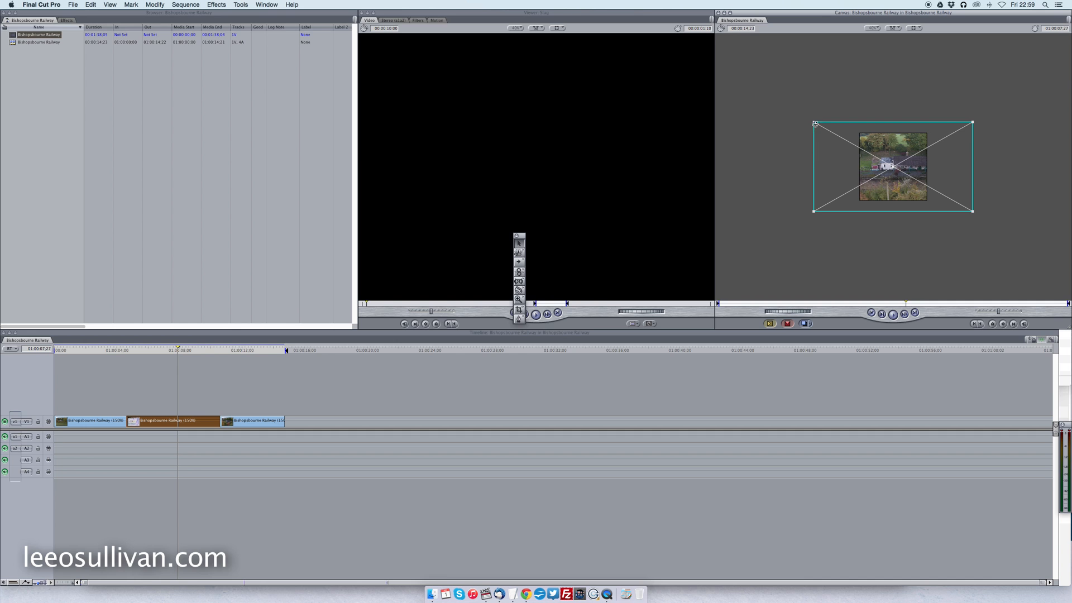
{"action": "mouse_move", "coordinate": [892, 166]}
{"action": "left_mouse_down"}
{"action": "mouse_move", "coordinate": [904, 166]}
{"action": "mouse_move", "coordinate": [878, 172]}
{"action": "left_mouse_up"}
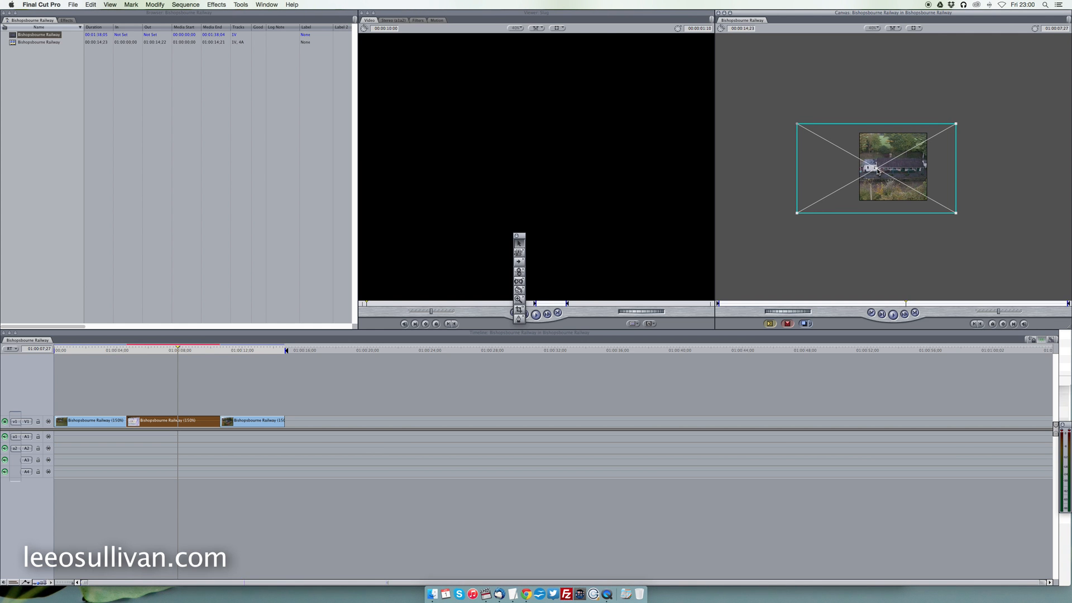
Shift the last clip's picture slightly upward within the square frame and scrub through the clip to check the framing.
{"action": "left_click_drag", "start_coordinate": [126, 352], "coordinate": [282, 358]}
{"action": "left_click", "coordinate": [240, 422]}
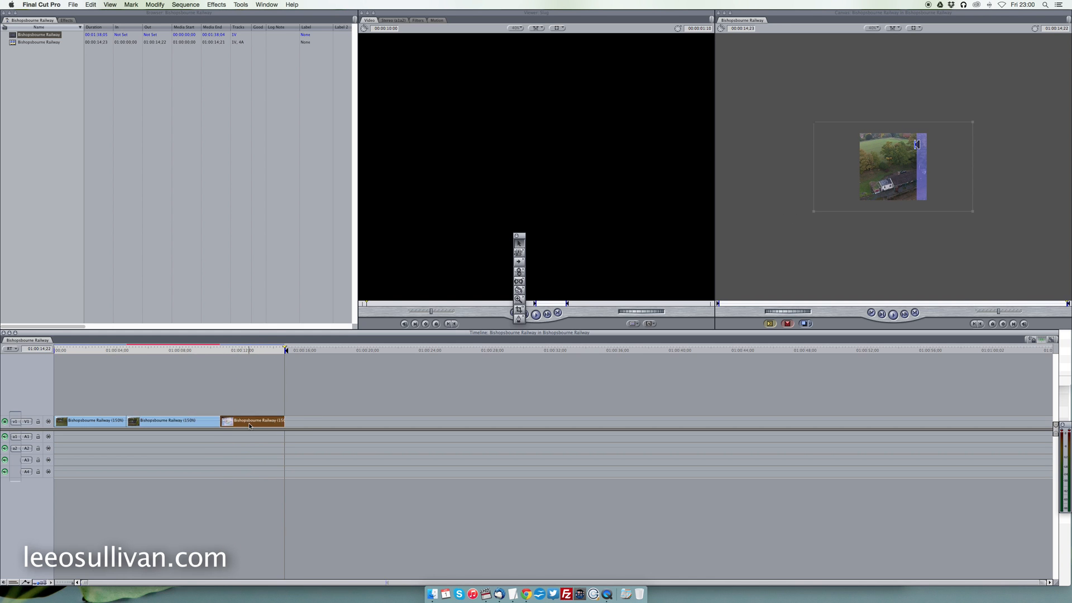
{"action": "left_click", "coordinate": [250, 349]}
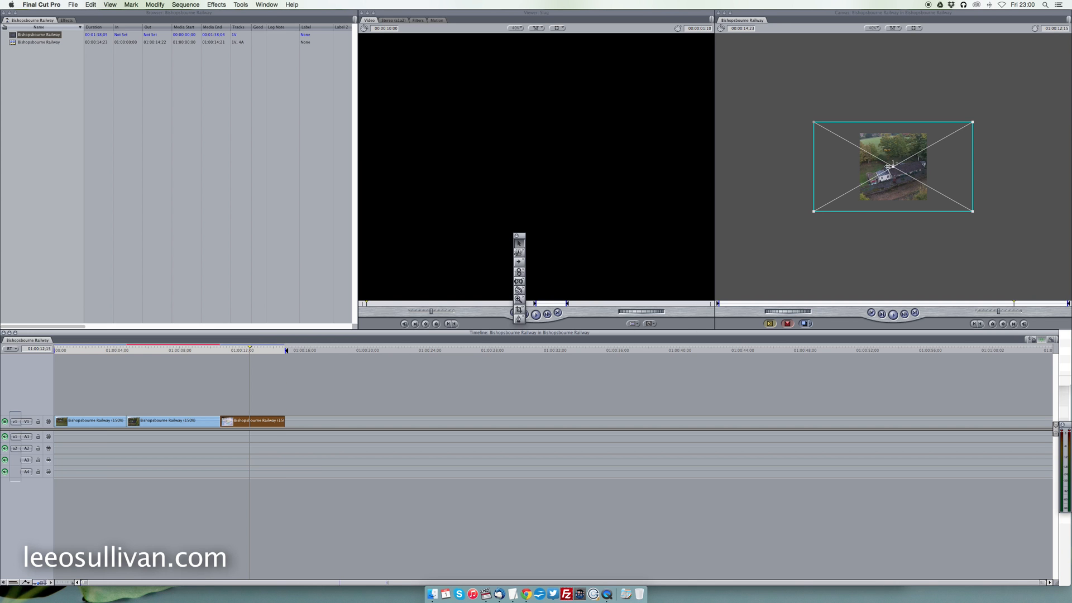
{"action": "left_click_drag", "start_coordinate": [893, 167], "coordinate": [893, 158]}
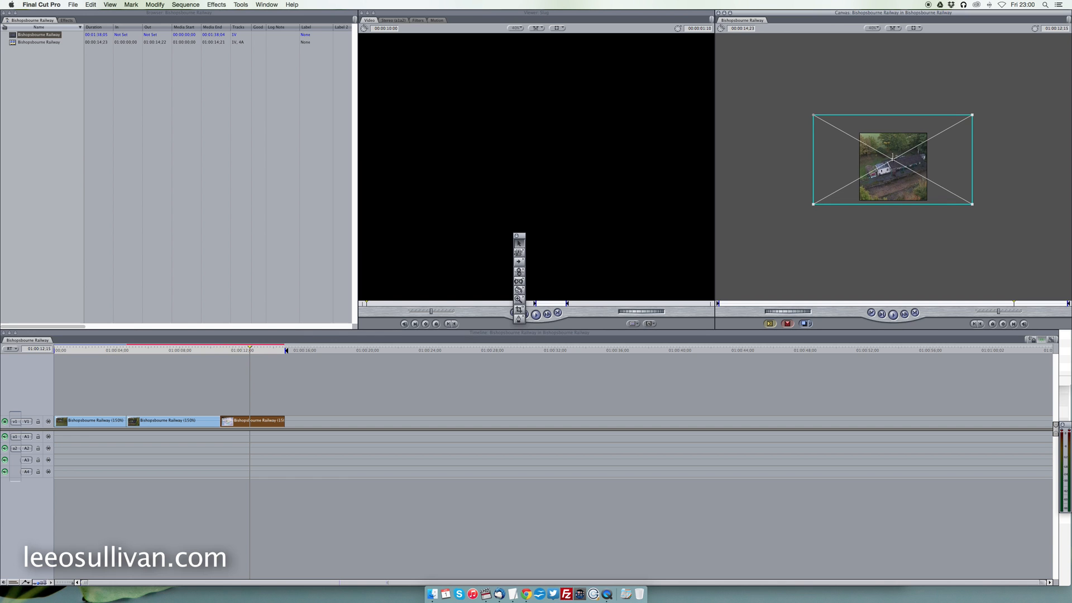
{"action": "left_click_drag", "start_coordinate": [222, 357], "coordinate": [286, 355]}
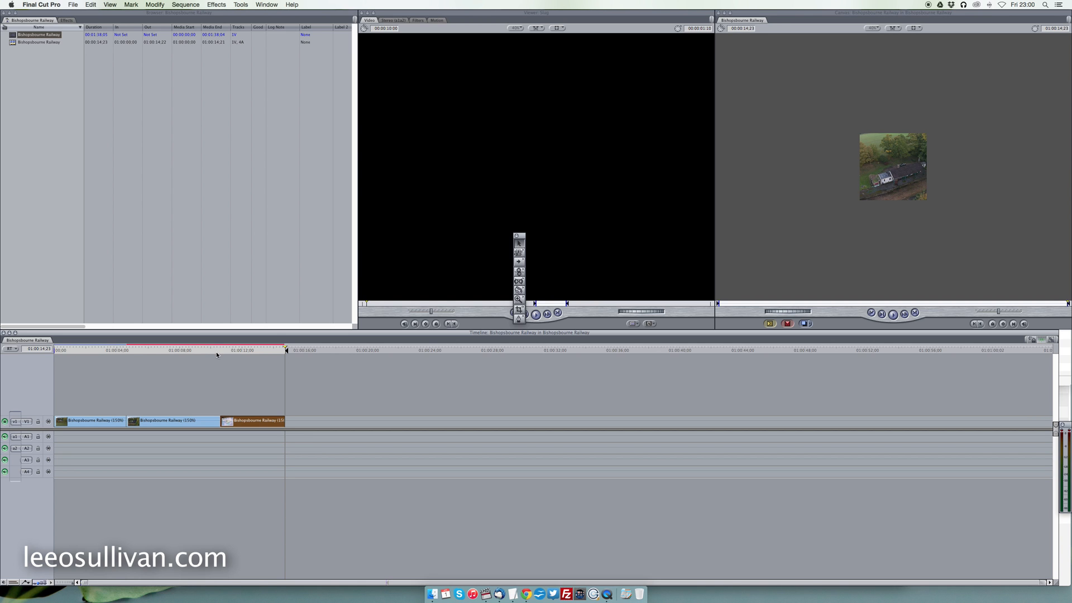
Render the whole sequence again and scrub through it from start to end.
{"action": "left_click", "coordinate": [196, 378]}
{"action": "key", "text": "alt+r"}
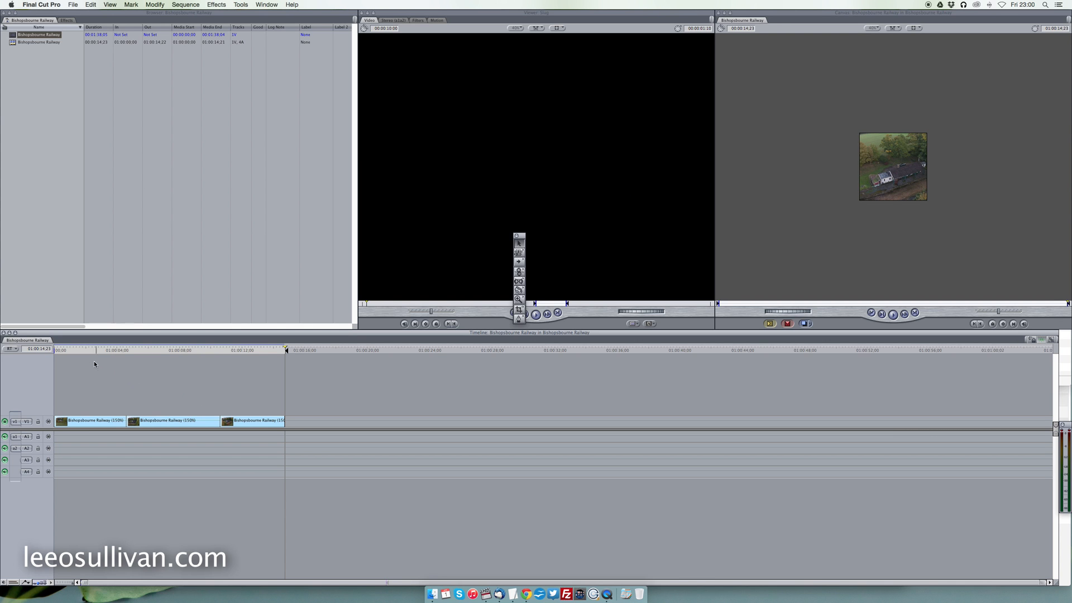
{"action": "left_click_drag", "start_coordinate": [56, 352], "coordinate": [285, 377]}
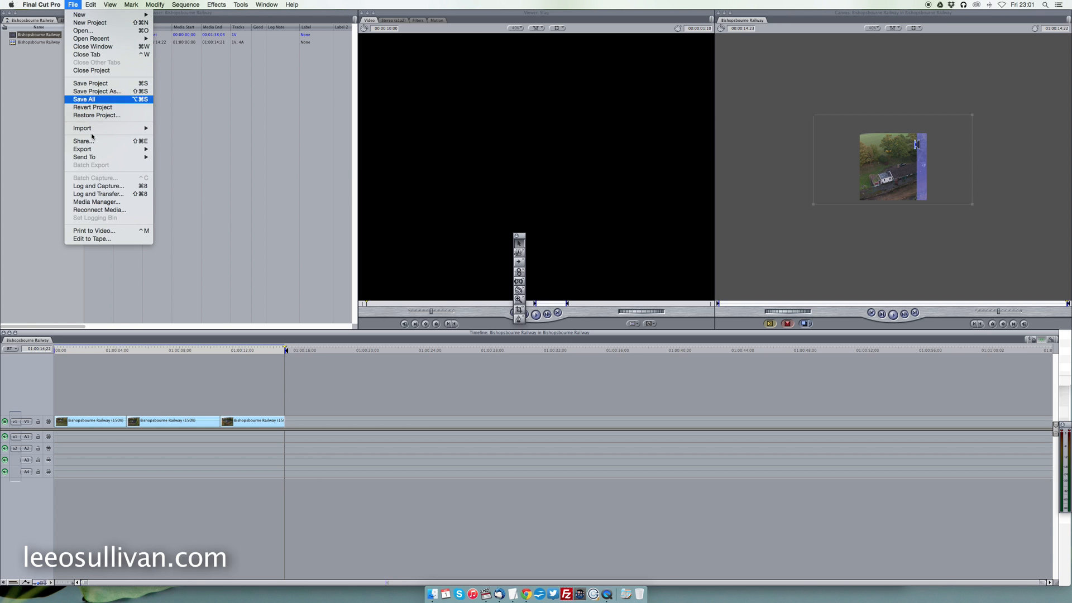
Export the sequence as a self-contained movie named Bishopsbourne Railway Instagram.mov in the Tutorials folder, using Current Settings.
{"action": "left_click", "coordinate": [164, 149]}
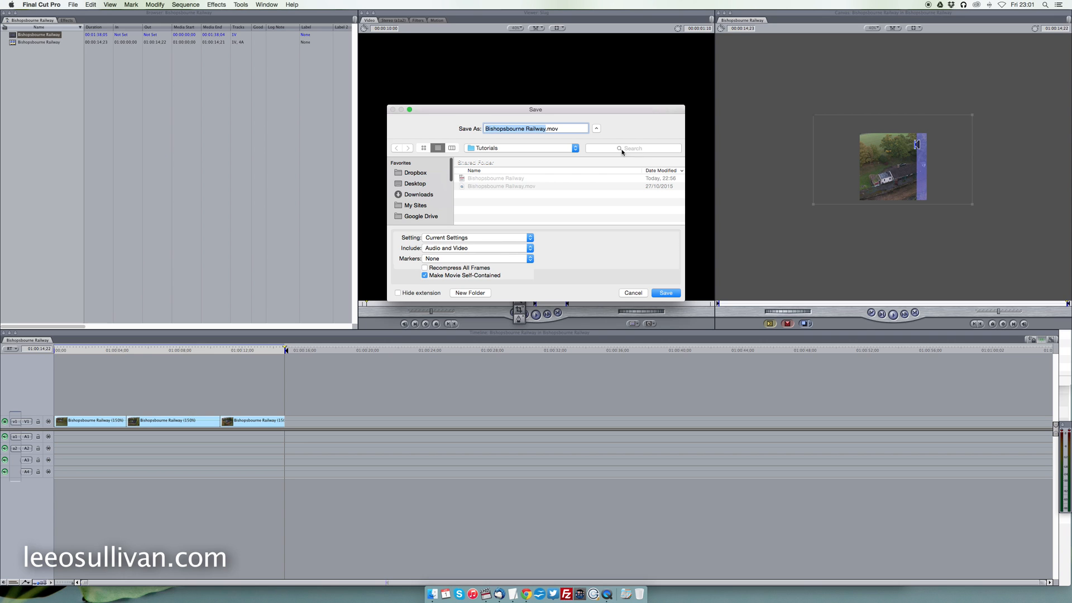
{"action": "left_click", "coordinate": [545, 129]}
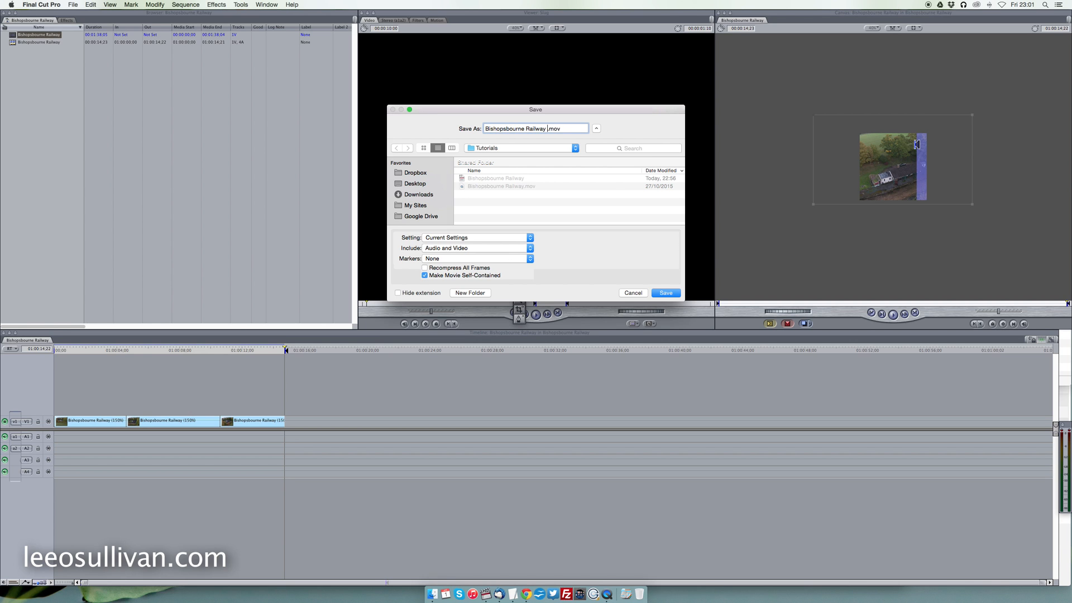
{"action": "type", "text": "Instagram"}
{"action": "left_click", "coordinate": [667, 293]}
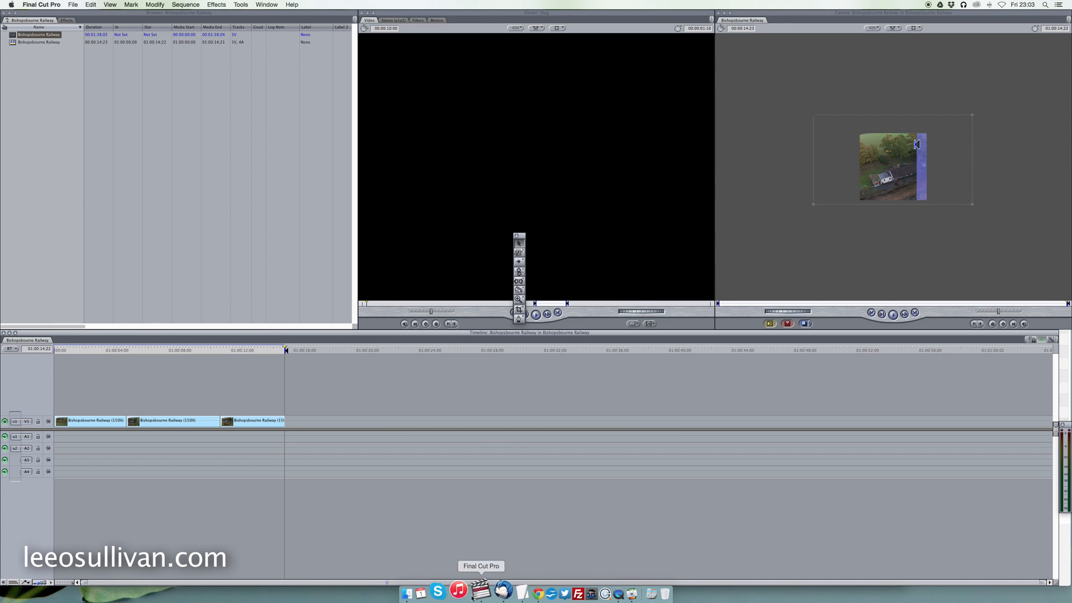
Switch to Compressor and add Bishopsbourne Railway Instagram.mov from the Tutorials folder to the batch.
{"action": "left_click", "coordinate": [614, 593]}
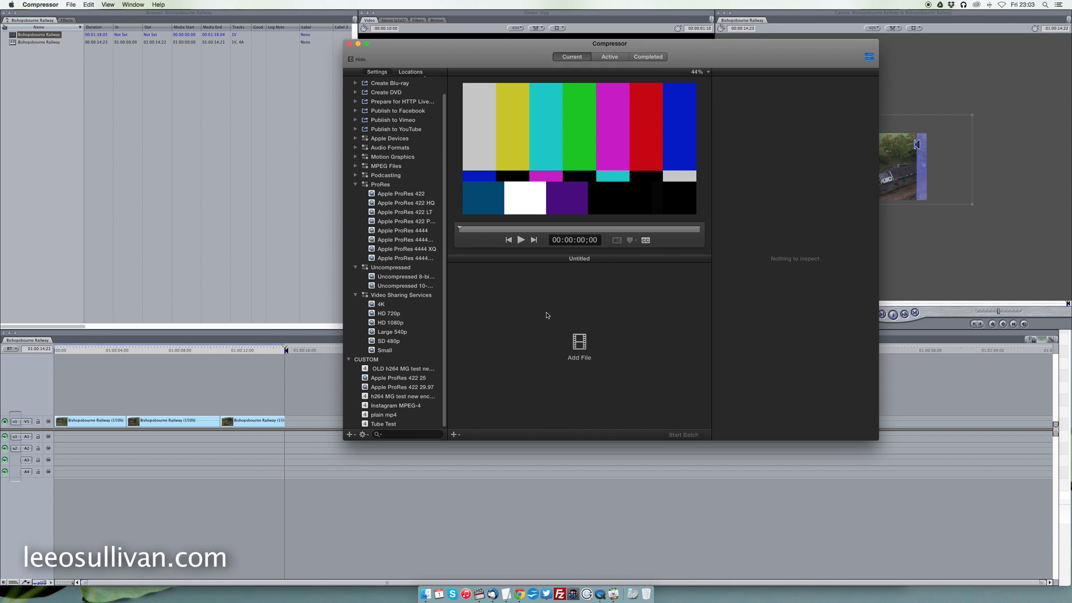
{"action": "left_click", "coordinate": [425, 592]}
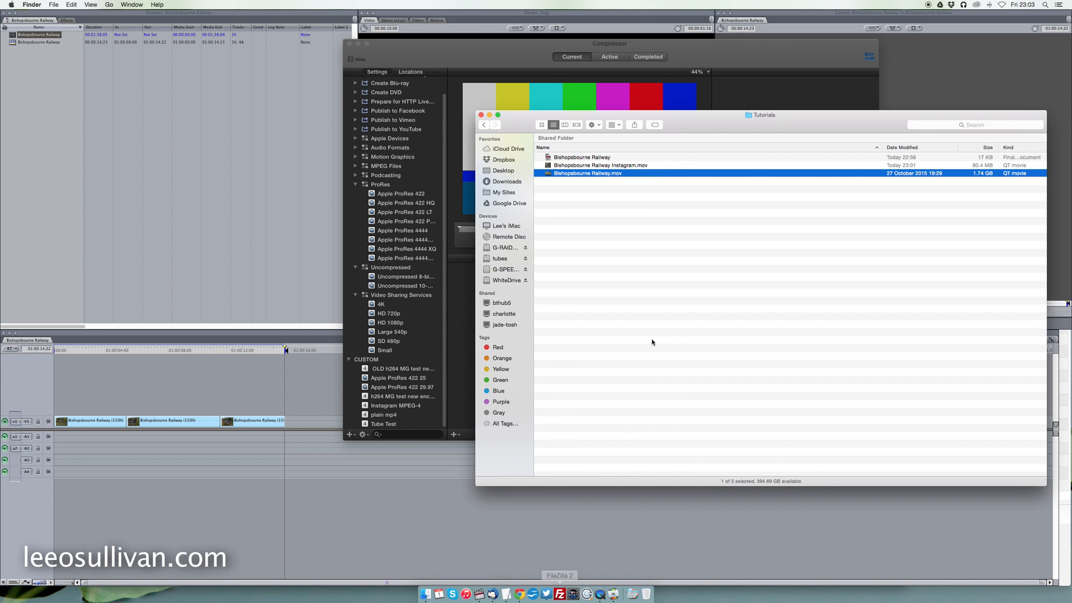
{"action": "left_click_drag", "start_coordinate": [520, 129], "coordinate": [740, 116]}
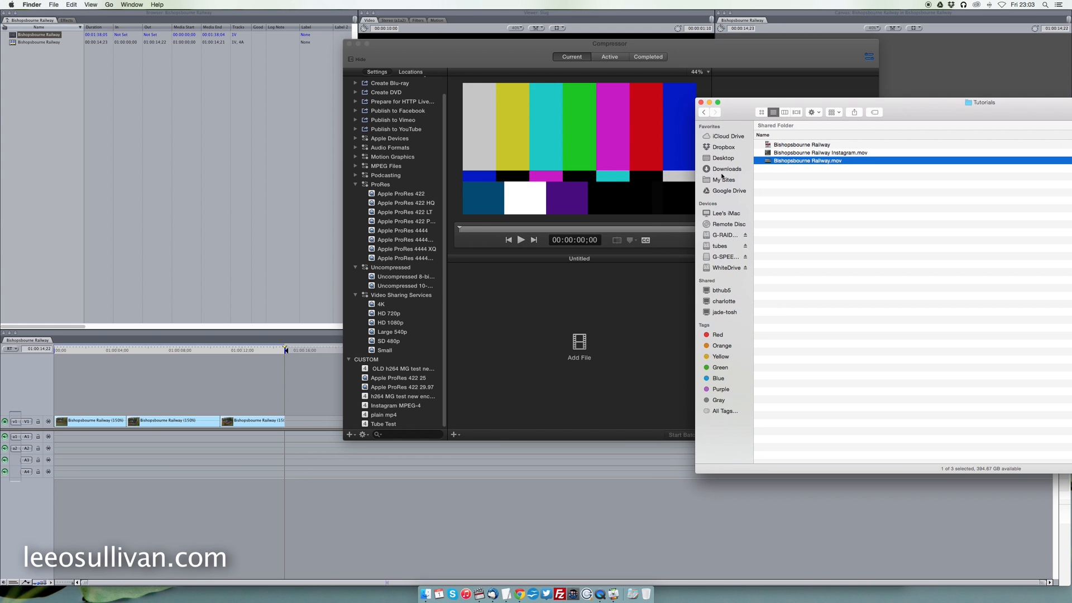
{"action": "left_click", "coordinate": [767, 153]}
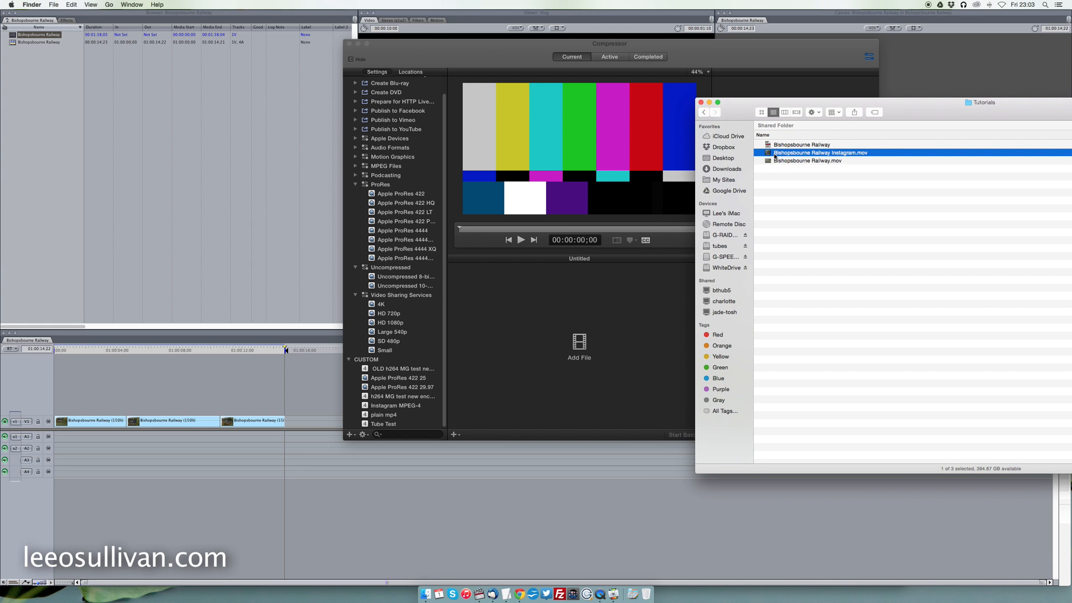
{"action": "left_click_drag", "start_coordinate": [768, 156], "coordinate": [586, 351]}
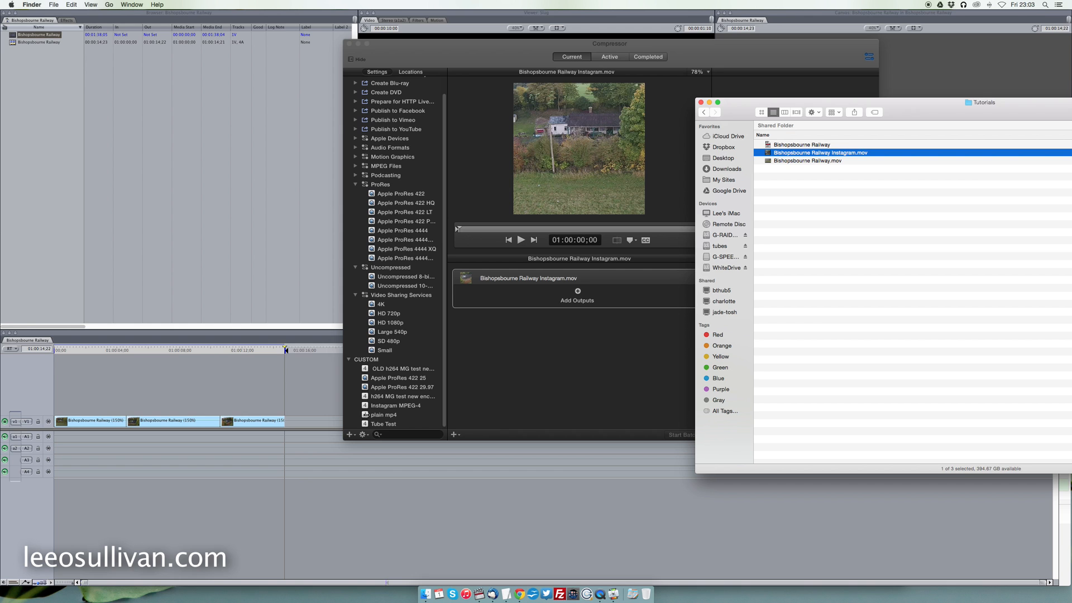
Apply the custom Instagram MPEG-4 setting to the movie, scrub through its preview and start the batch.
{"action": "left_click_drag", "start_coordinate": [365, 406], "coordinate": [552, 307]}
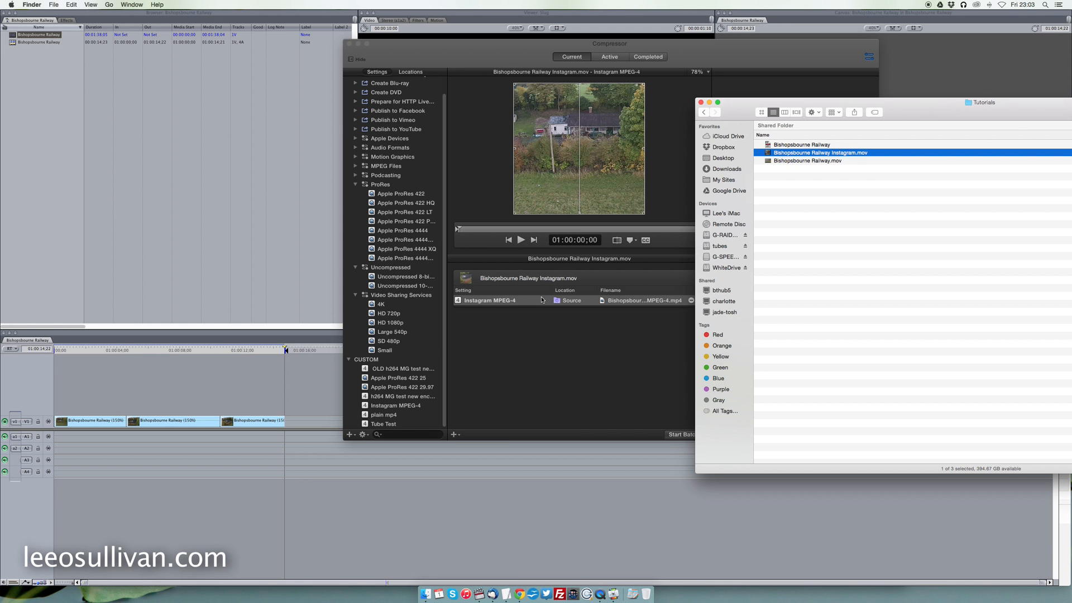
{"action": "left_click", "coordinate": [545, 357]}
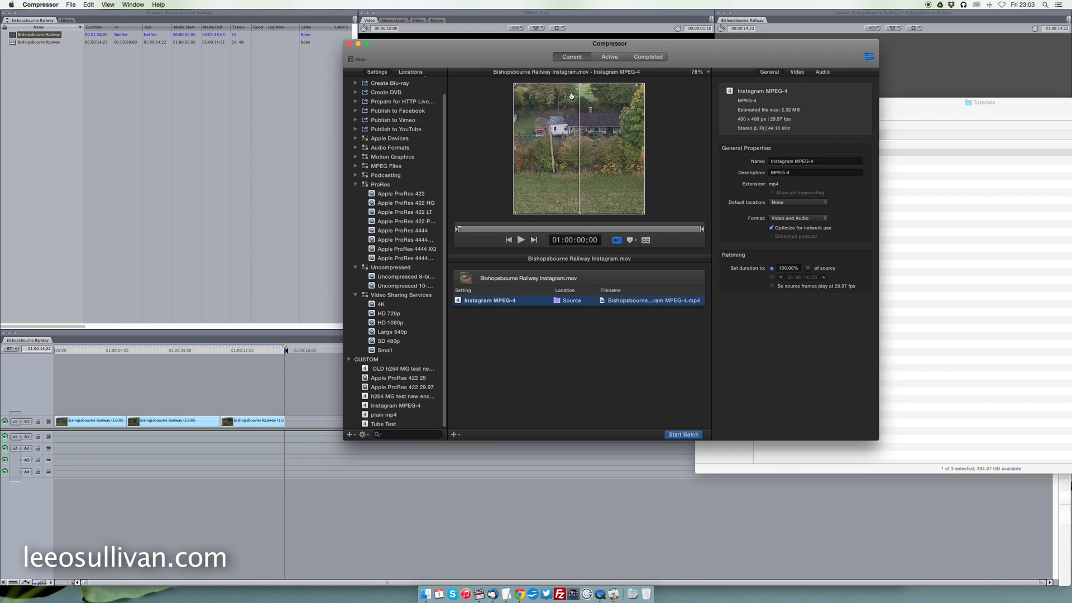
{"action": "left_click_drag", "start_coordinate": [459, 229], "coordinate": [595, 232]}
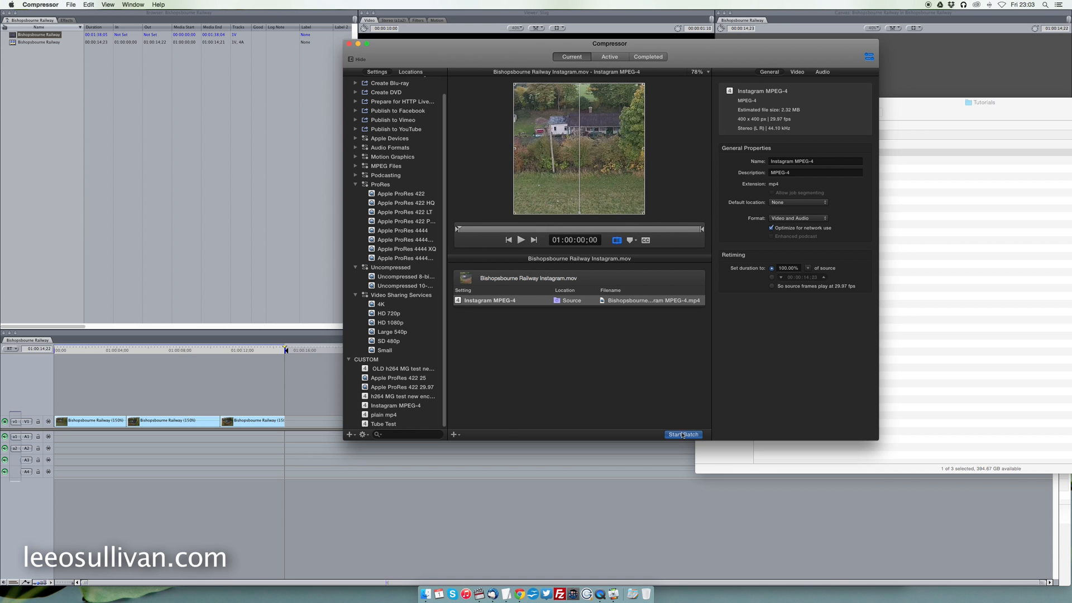
{"action": "left_click", "coordinate": [682, 435]}
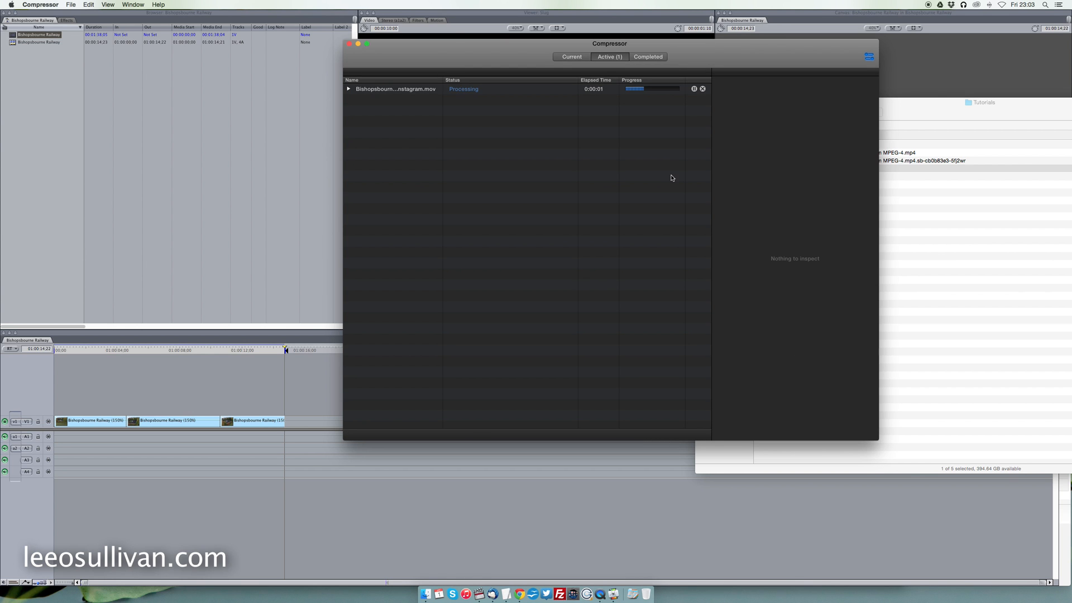
Rename the encoded MP4 in the Tutorials folder as Bishopsbourne Railway Instagram.mp4.
{"action": "left_click", "coordinate": [937, 222]}
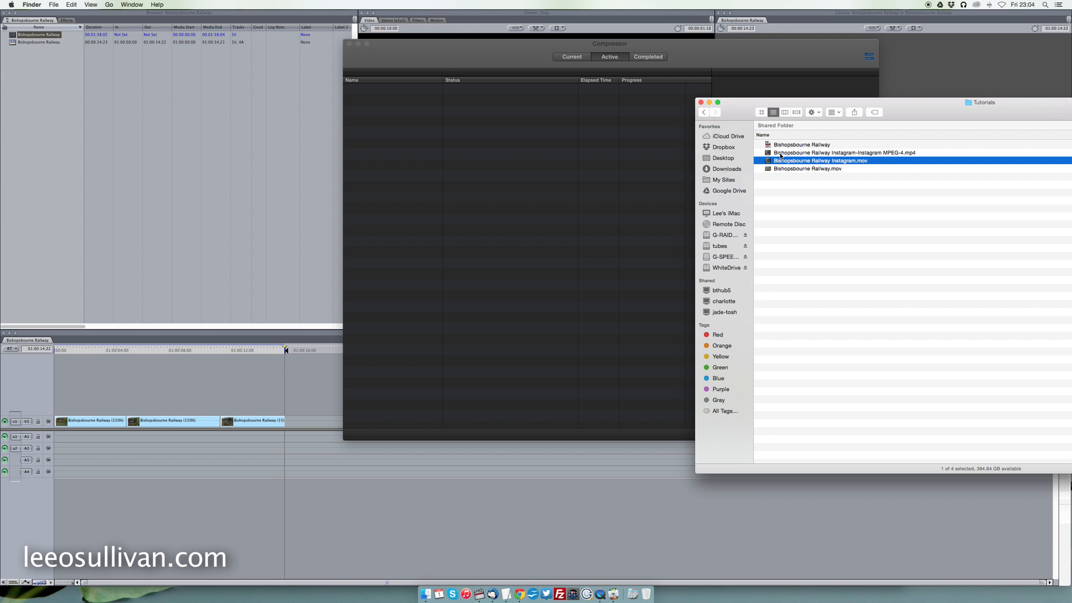
{"action": "left_click", "coordinate": [782, 154]}
{"action": "left_click_drag", "start_coordinate": [914, 110], "coordinate": [709, 101]}
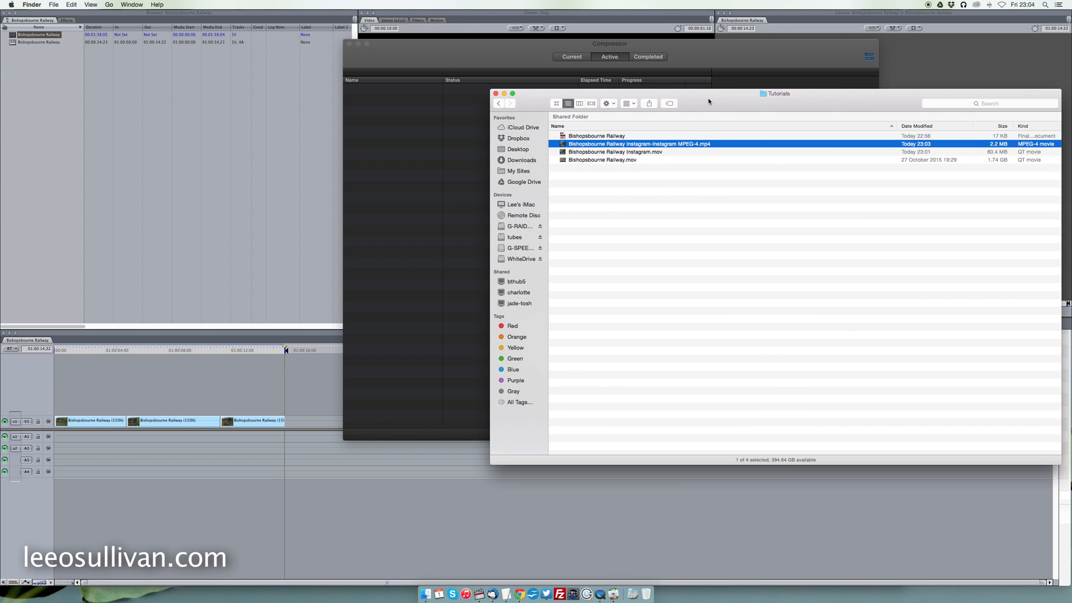
{"action": "left_click", "coordinate": [650, 145]}
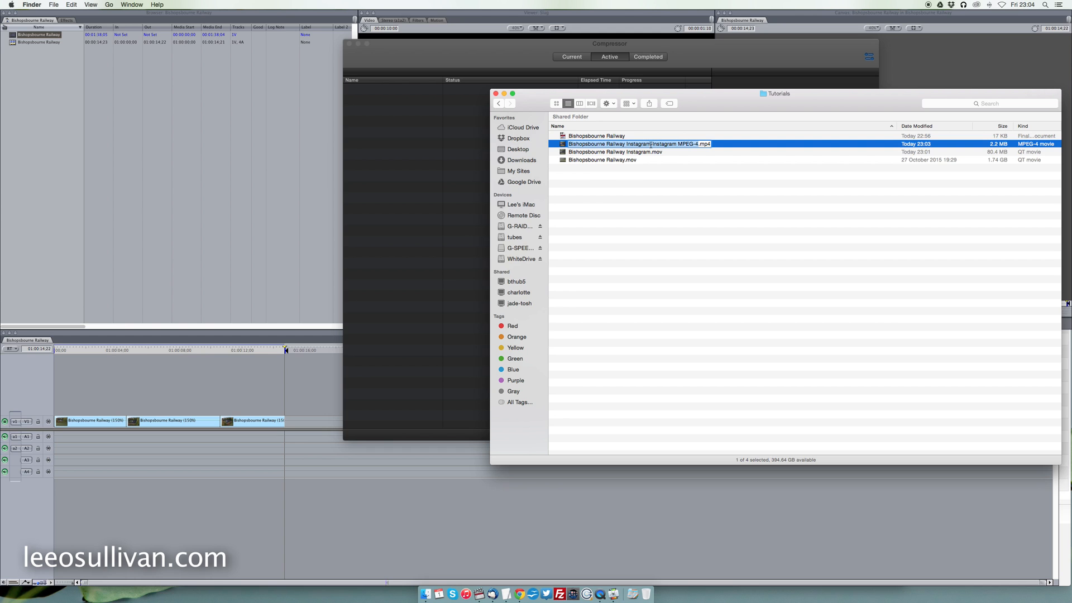
{"action": "left_click_drag", "start_coordinate": [650, 145], "coordinate": [697, 144]}
{"action": "key", "text": "BackSpace"}
{"action": "key", "text": "Return"}
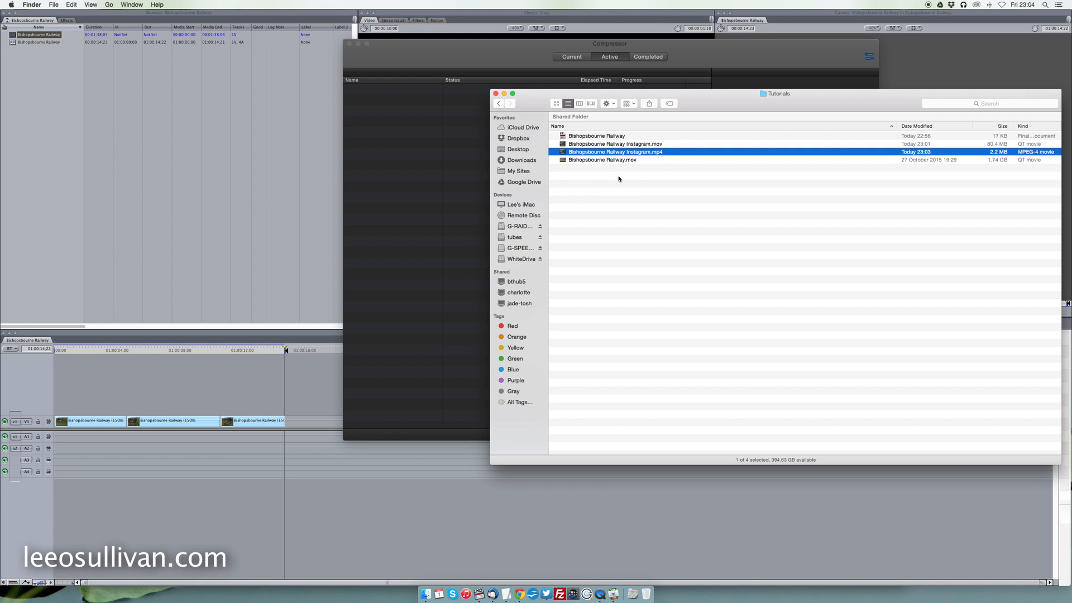
{"action": "left_click", "coordinate": [566, 145]}
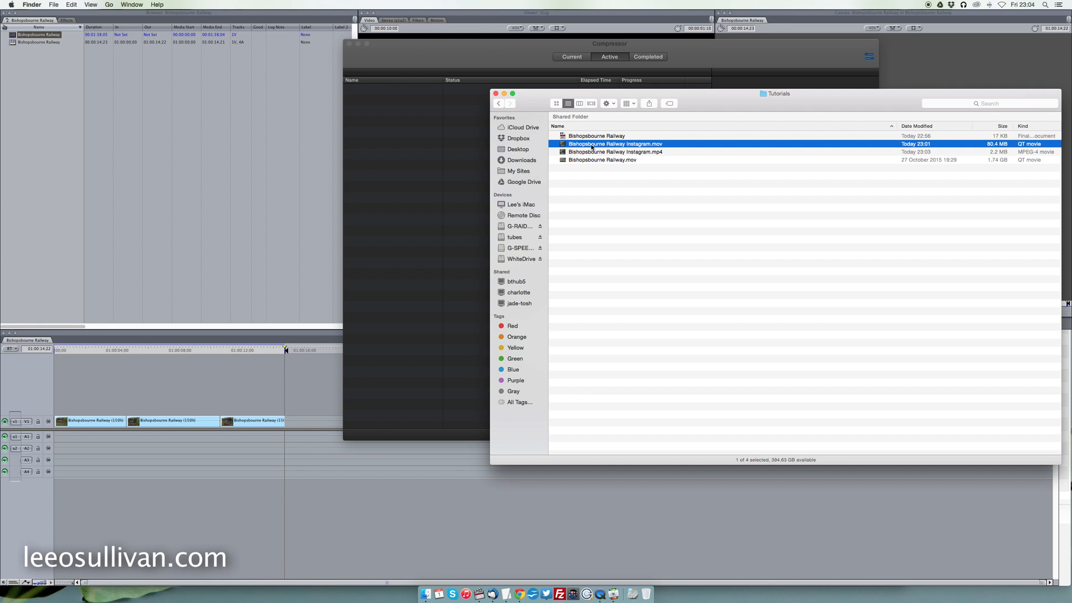
{"action": "left_click_drag", "start_coordinate": [786, 95], "coordinate": [568, 92]}
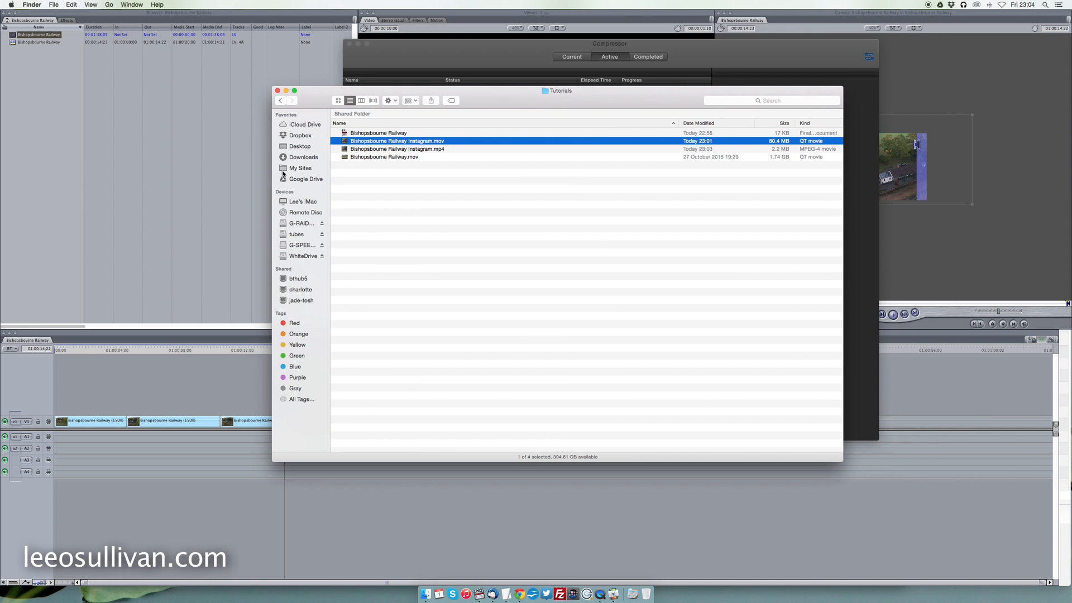